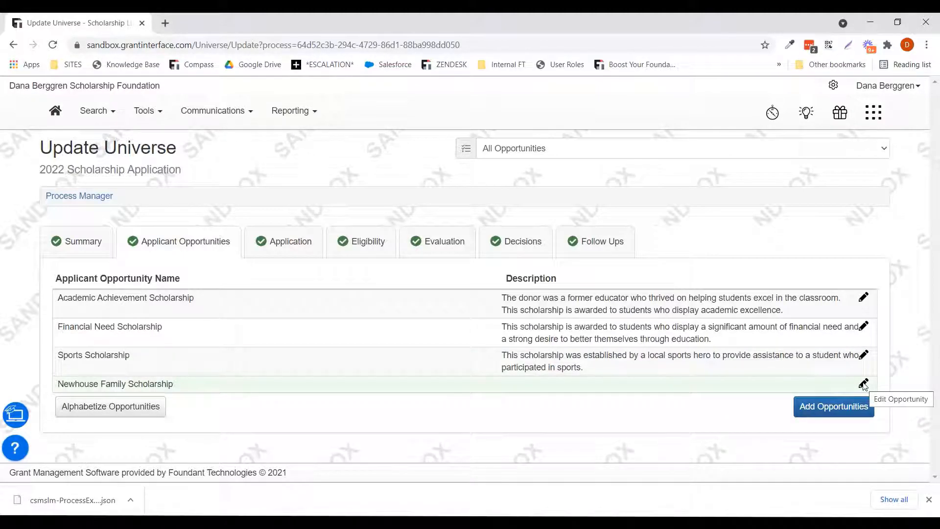
# - Set the Newhouse Family Scholarship's description to "This scholarship has a strong preference for applicants who have completed German language courses in high school."
pyautogui.click(863, 385)
pyautogui.click(405, 254)
pyautogui.write('This scholarship has a s')
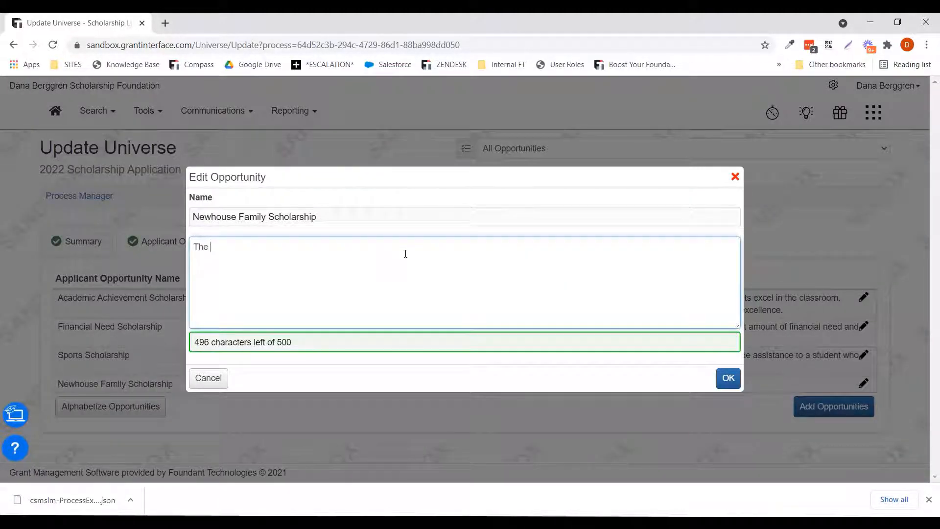
pyautogui.write('trong pr')
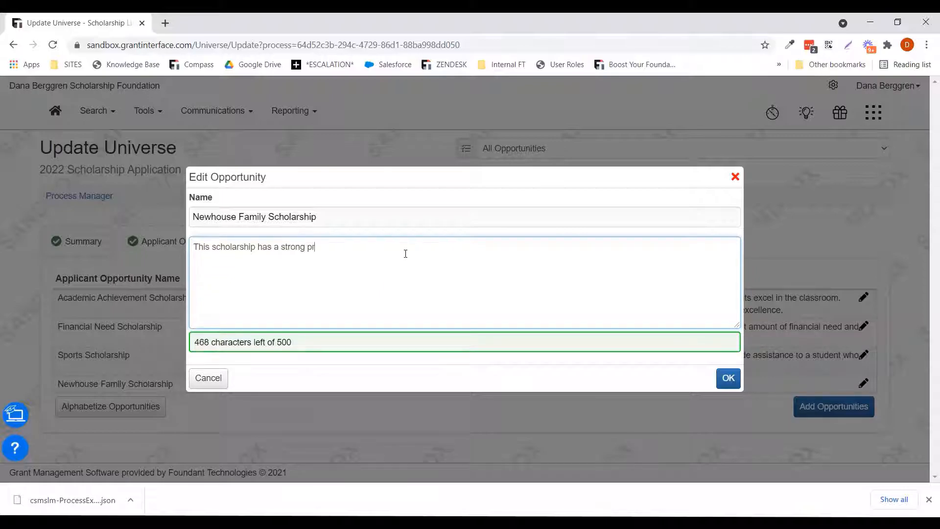
pyautogui.write('eference for applicants who hav')
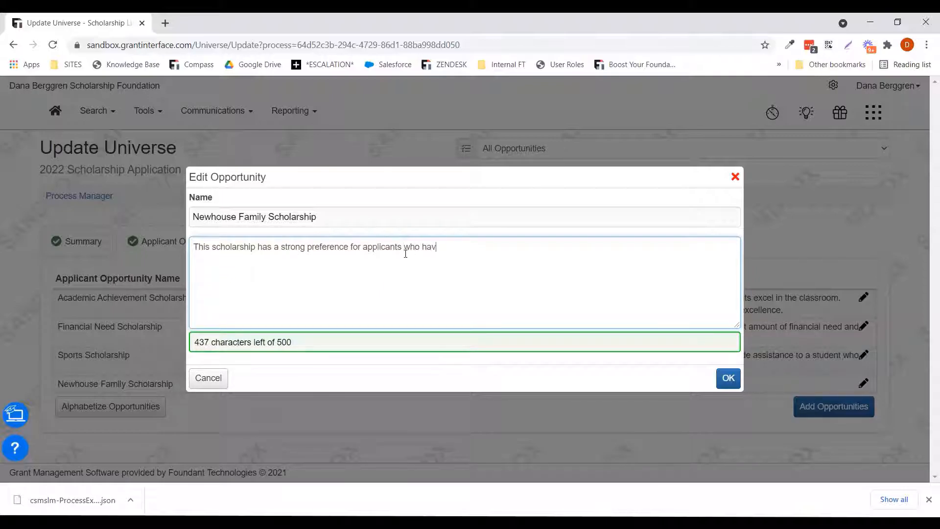
pyautogui.write('e completed Germa')
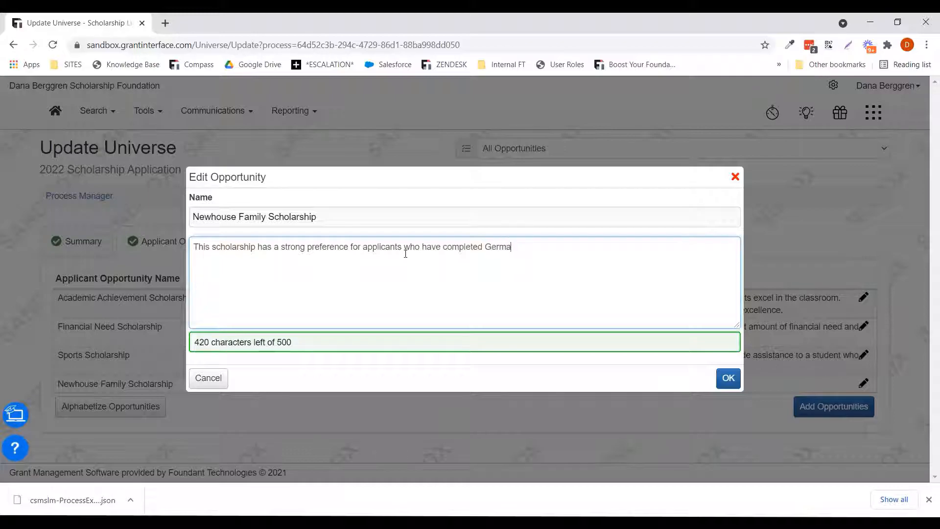
pyautogui.write('n language courses in high school.')
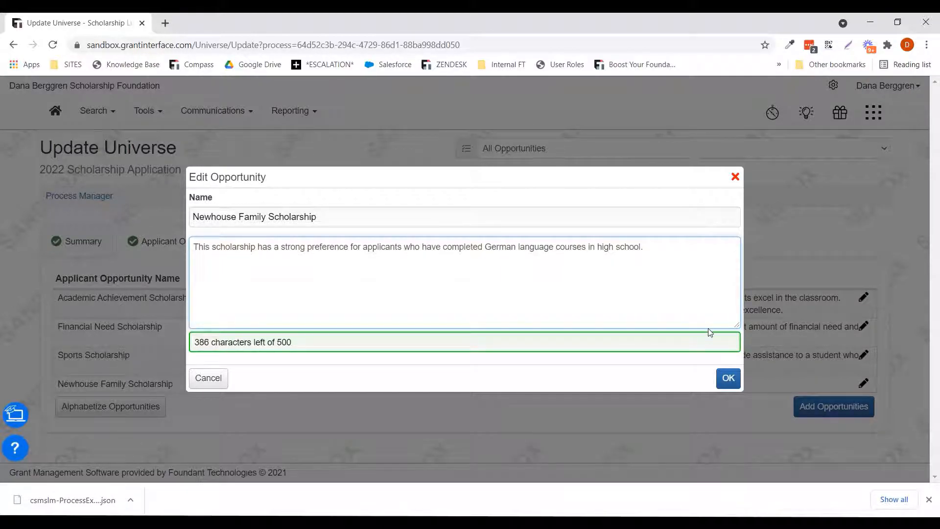
pyautogui.click(722, 377)
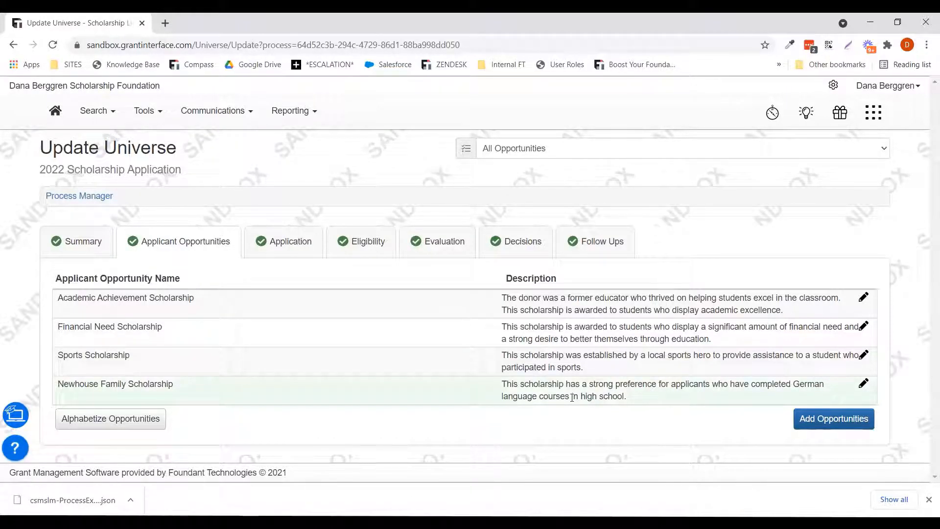
# - Add two applicant opportunities named "Placeholder 1" and "Placeholder 2"
pyautogui.click(852, 424)
pyautogui.click(499, 260)
pyautogui.write('Placeholder 1')
pyautogui.press('Return')
pyautogui.write('Placeholder 2')
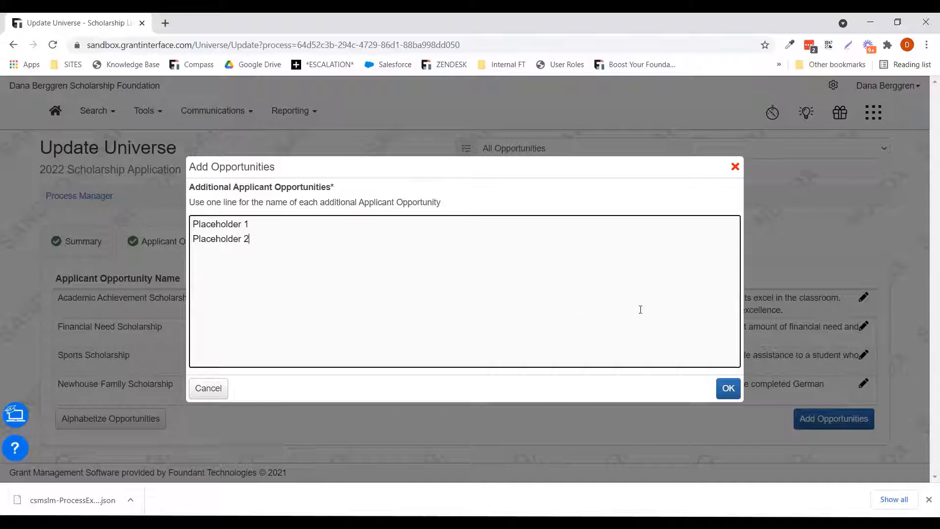
pyautogui.click(727, 390)
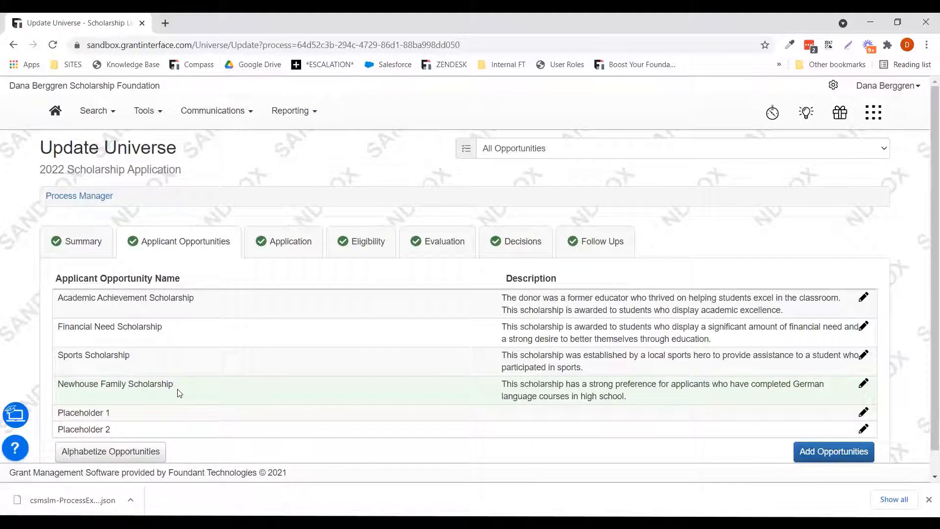
# - Open the 2022 Scholarship Application's application form for editing and view the answer choices of the High School Attending question
pyautogui.click(283, 253)
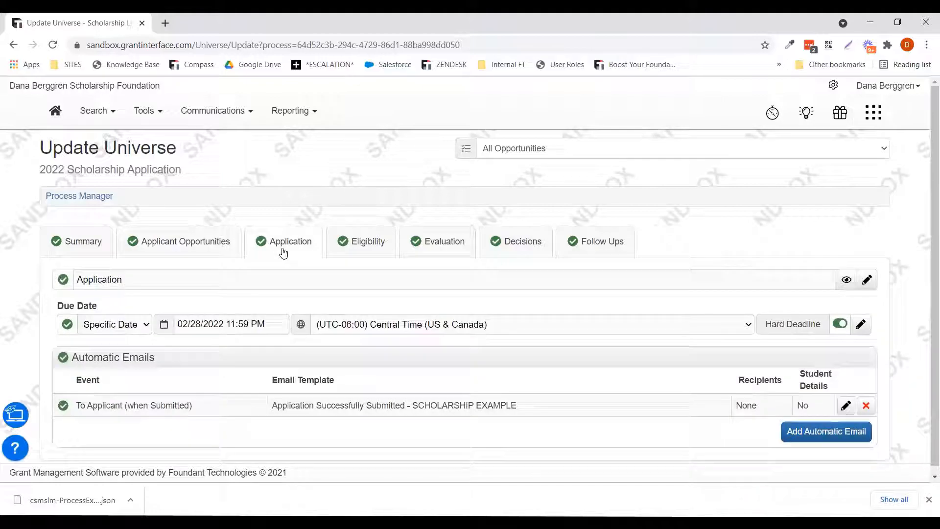
pyautogui.click(866, 284)
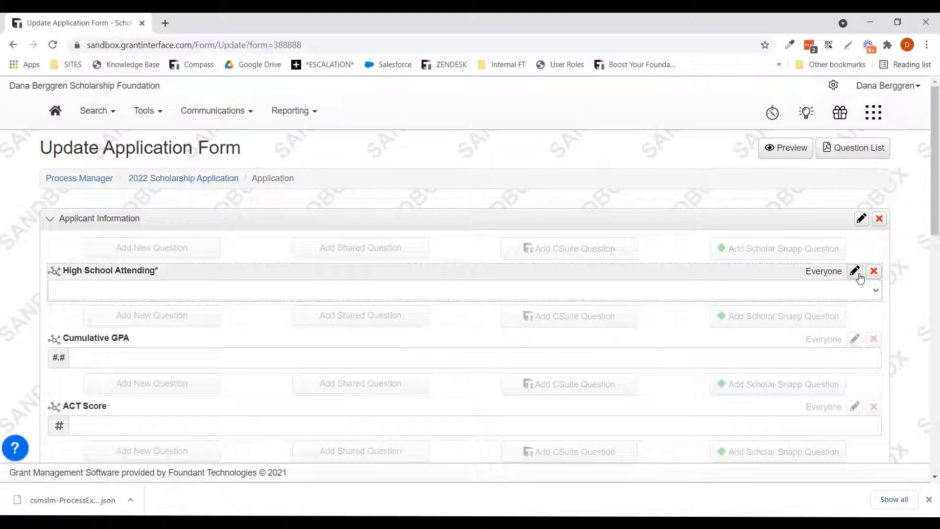
pyautogui.click(865, 292)
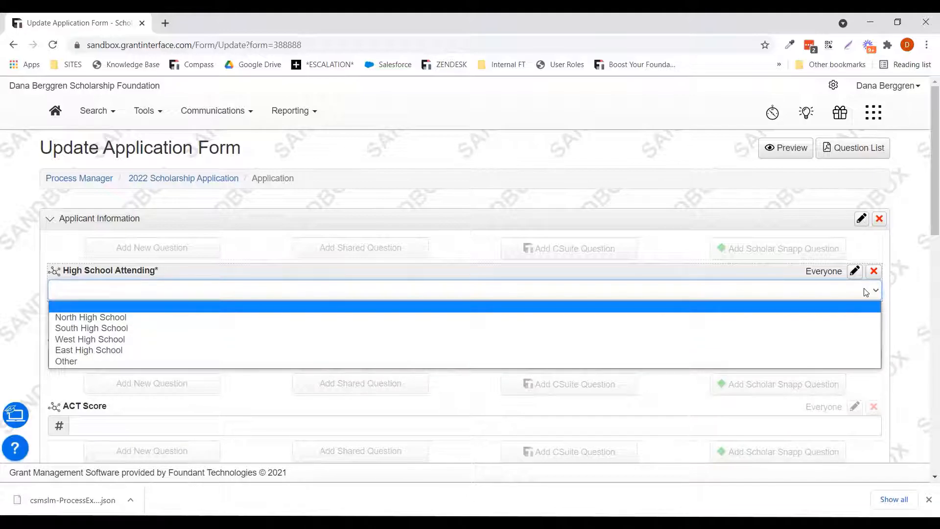
# - Add "Central High School" to the High School Attending question, alphabetize its list items, save it and check the choices
pyautogui.click(855, 272)
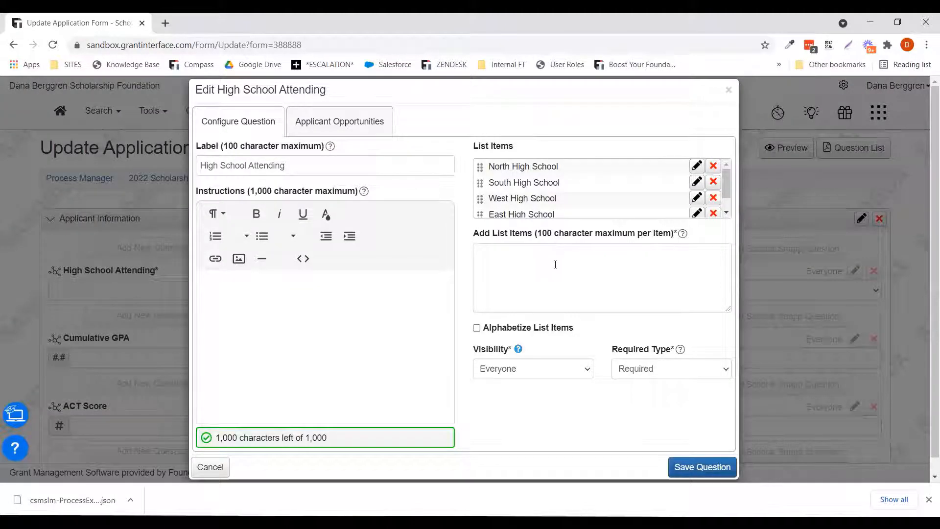
pyautogui.click(555, 265)
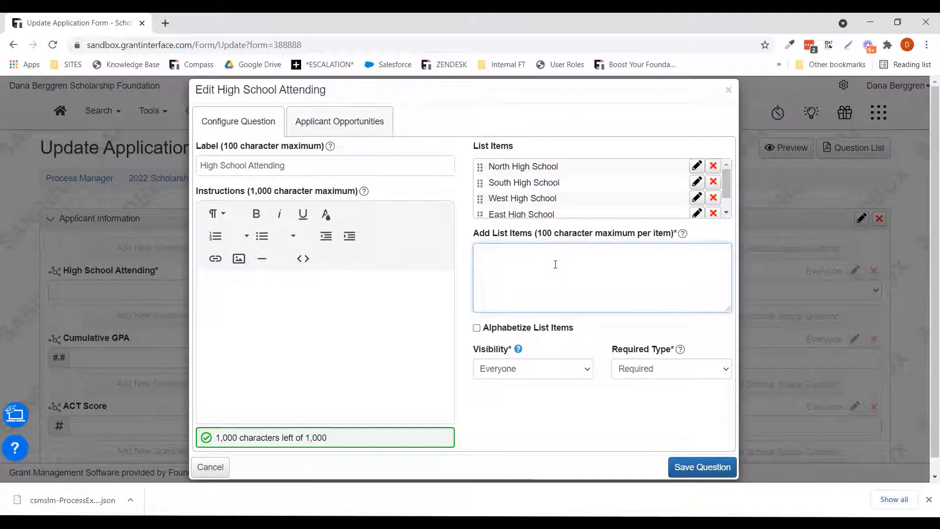
pyautogui.write('Ce')
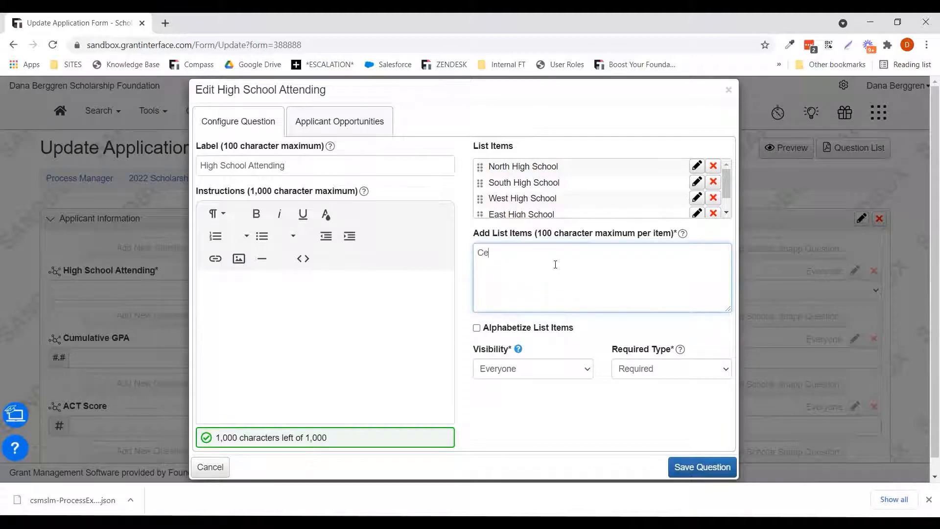
pyautogui.write('ntral High School')
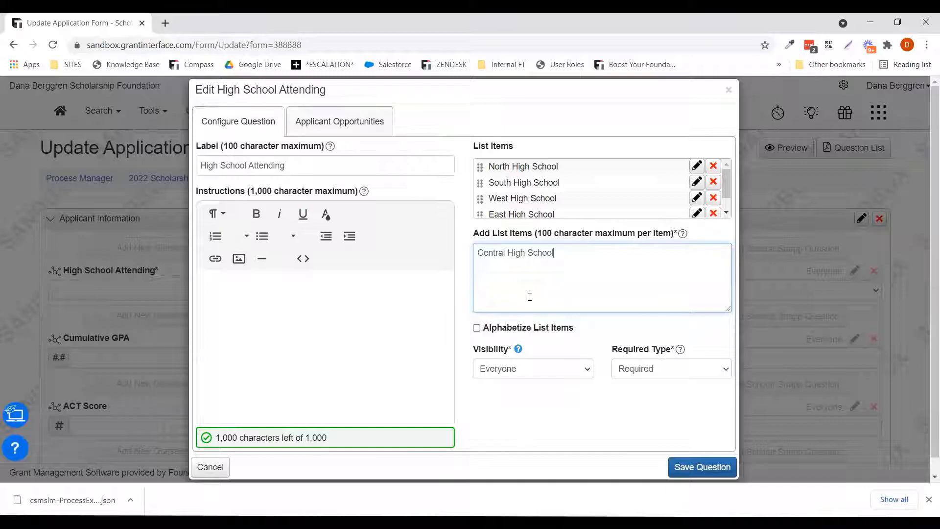
pyautogui.click(478, 328)
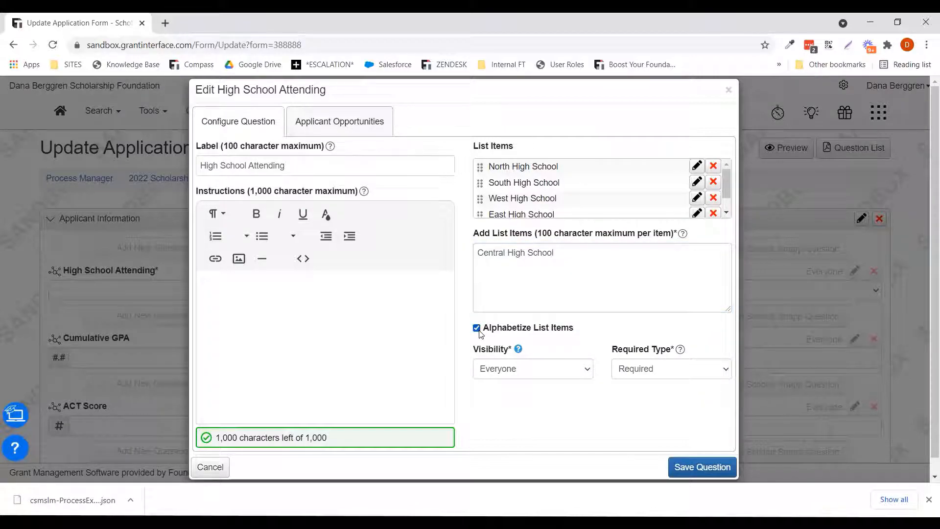
pyautogui.click(708, 467)
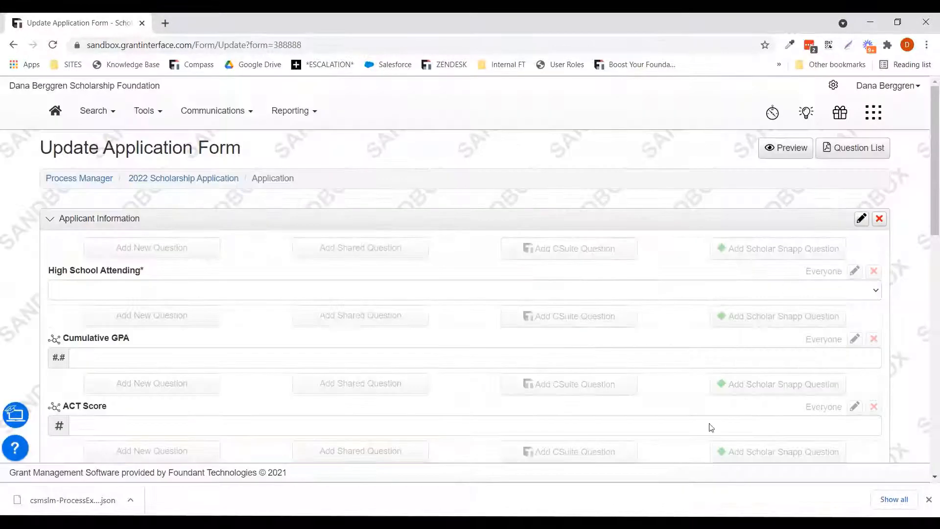
pyautogui.click(766, 291)
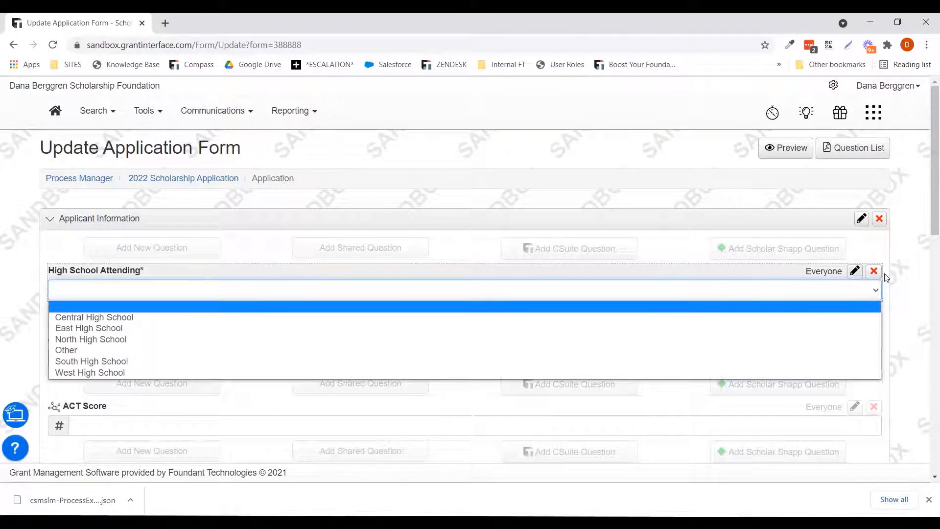
pyautogui.click(893, 291)
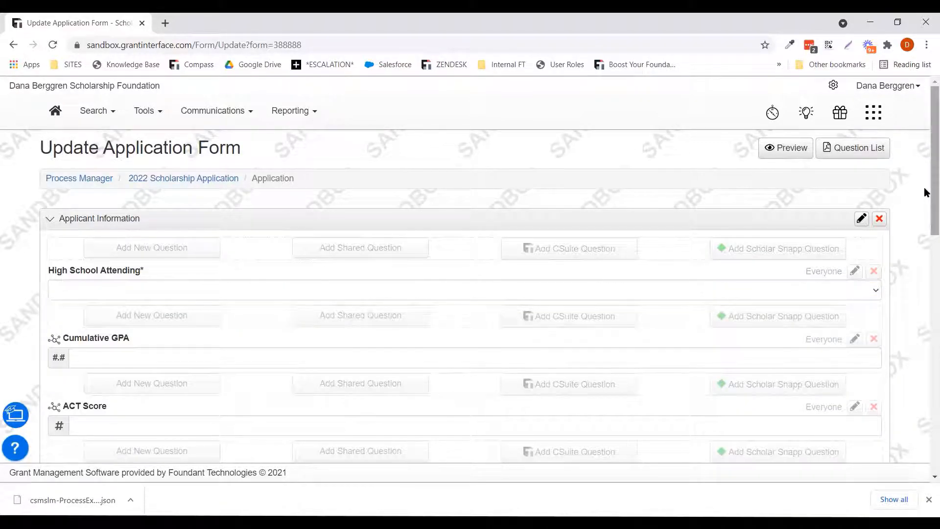
# - Start a new drop down list question labelled "County of Residence" directly below the question about ACT and/or SAT scores on the transcript
pyautogui.scroll(-3, 925, 220)
pyautogui.scroll(-1, 925, 256)
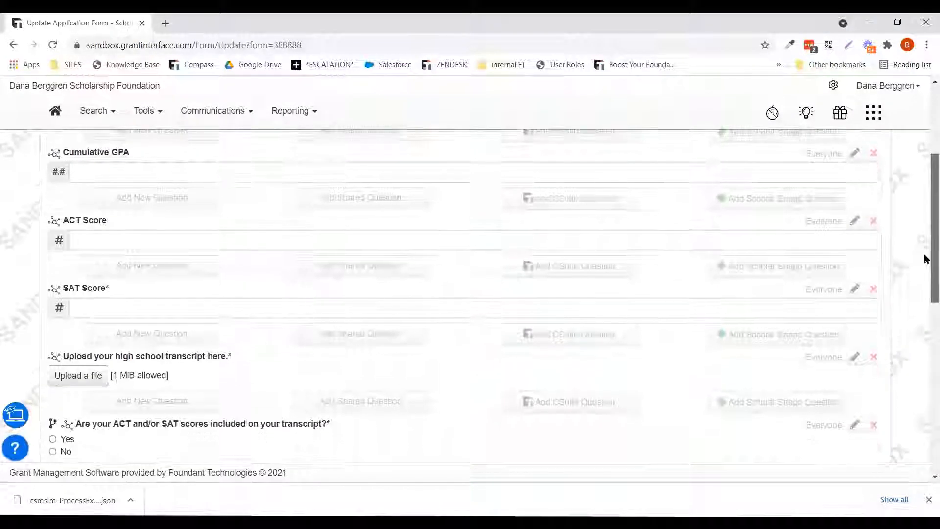
pyautogui.scroll(-1, 926, 261)
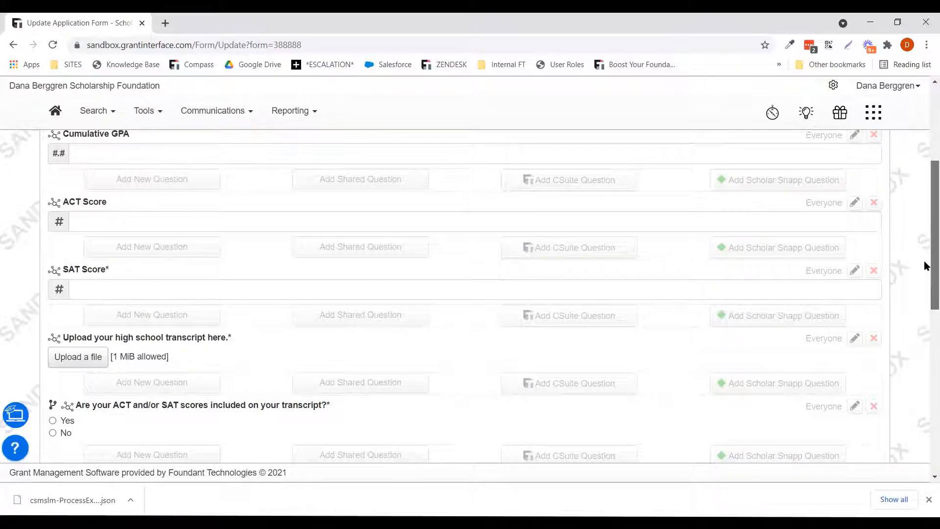
pyautogui.scroll(-3, 925, 274)
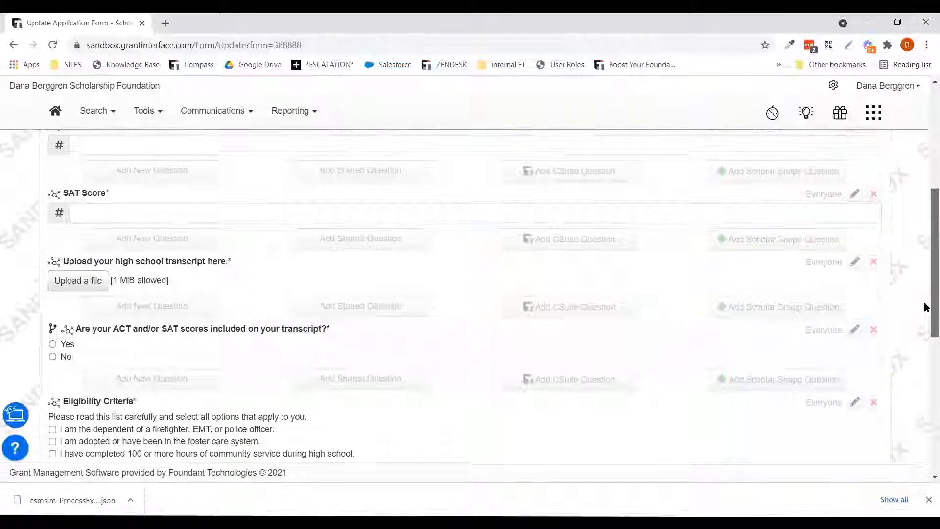
pyautogui.click(158, 337)
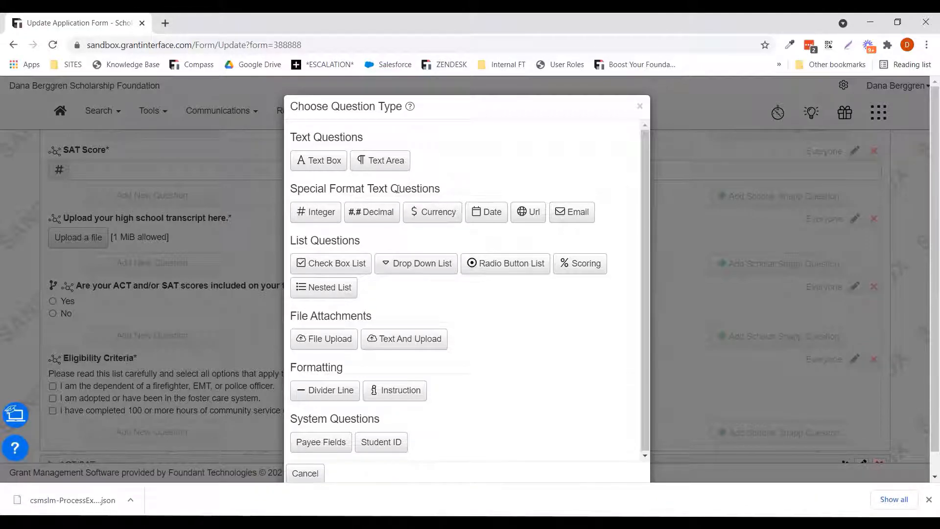
pyautogui.click(437, 263)
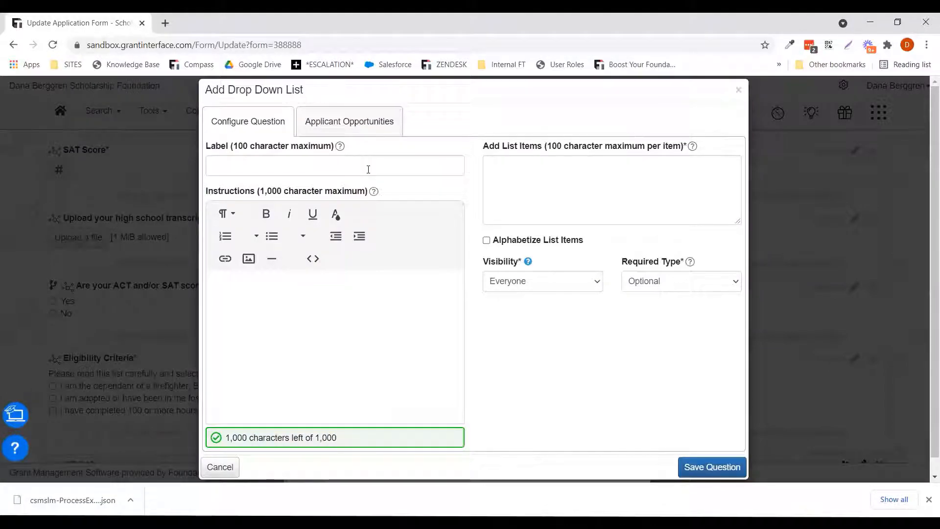
pyautogui.click(368, 168)
pyautogui.write('County ')
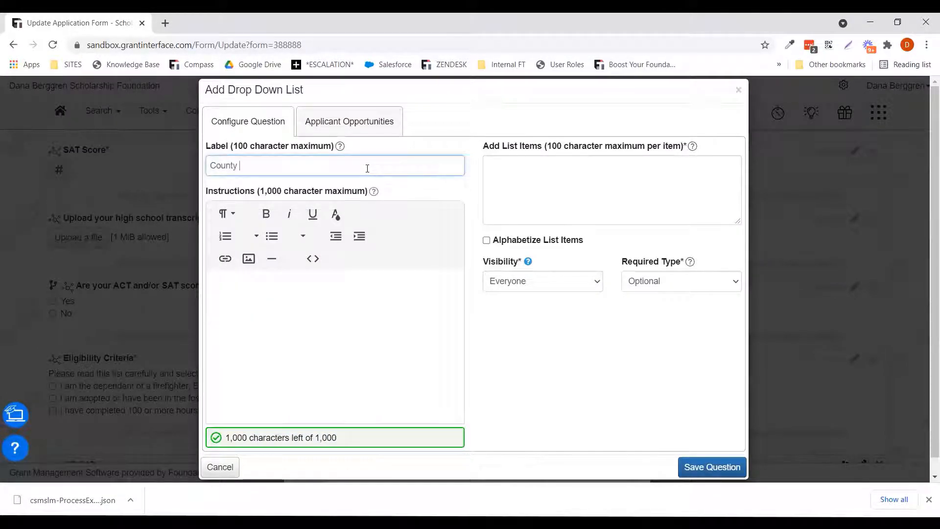
pyautogui.write('of Residence')
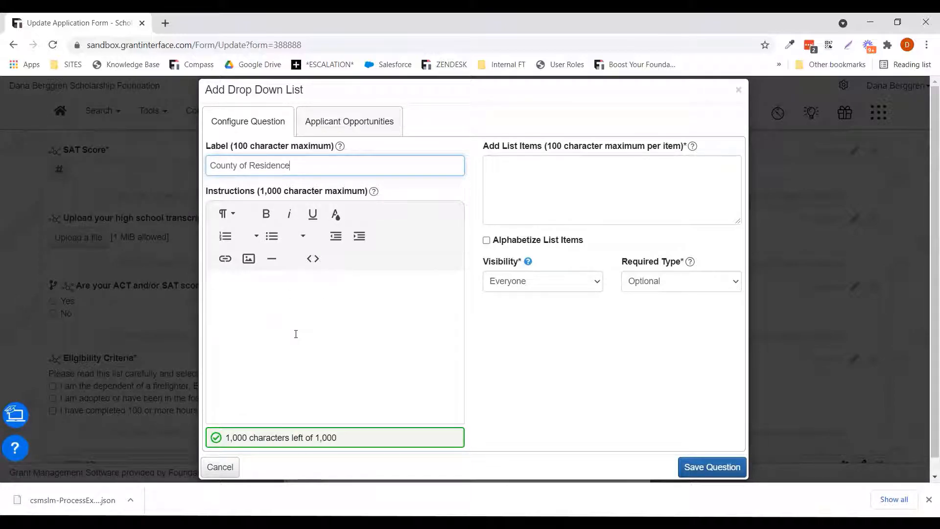
# - Give the county question the items Scott County, Marion County and Mahaska County, make it required, review its applicant opportunities and save it
pyautogui.click(571, 174)
pyautogui.write('Scott County ')
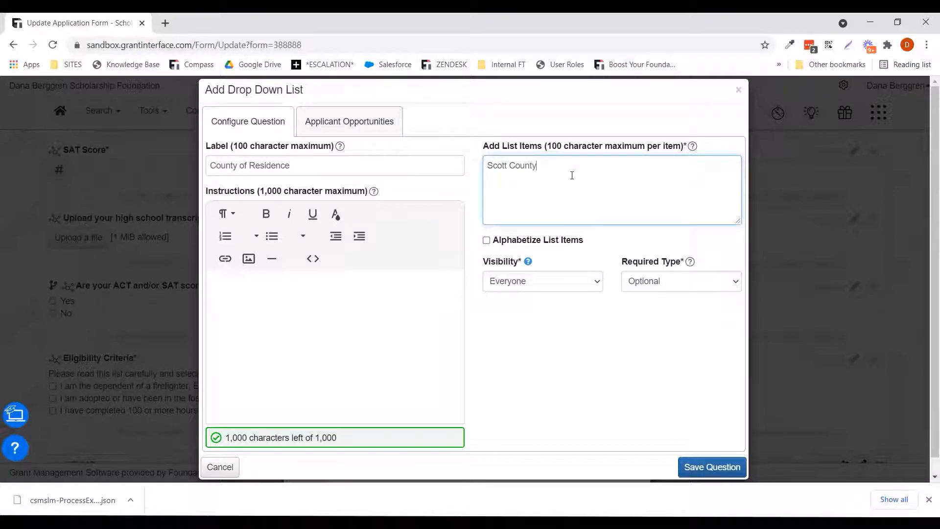
pyautogui.write('Marion County')
pyautogui.press('Return')
pyautogui.write('M')
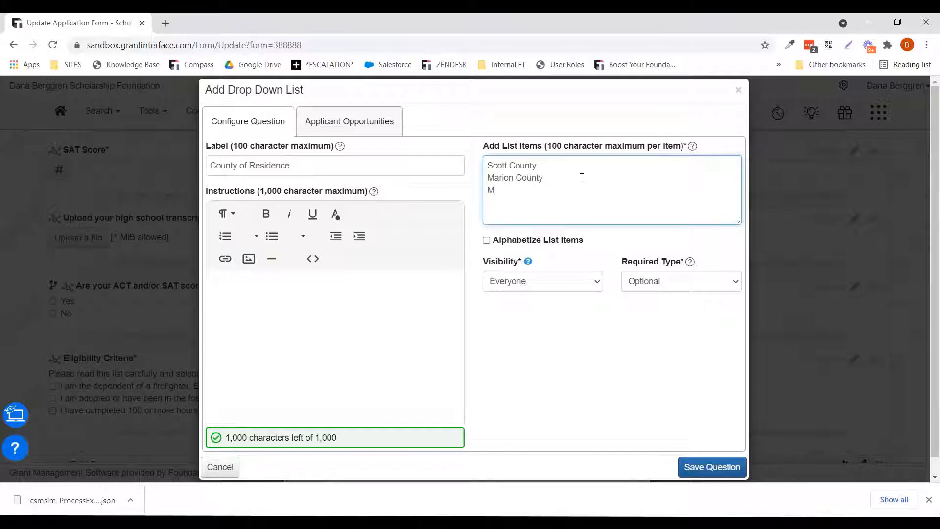
pyautogui.write('ahaska County')
pyautogui.click(674, 281)
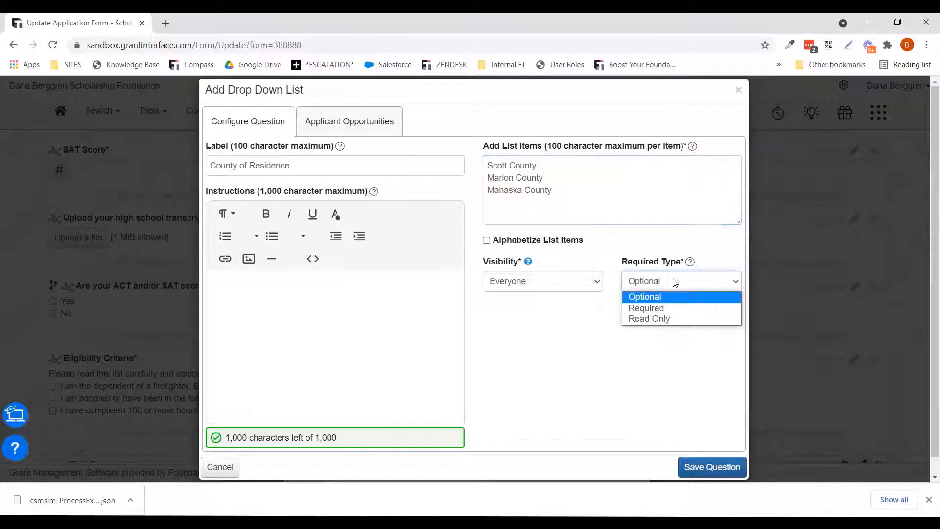
pyautogui.click(662, 307)
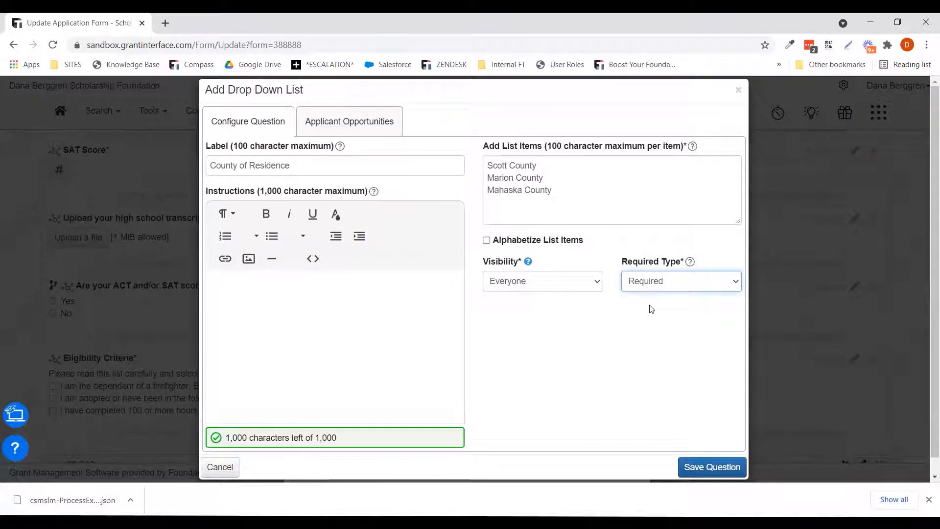
pyautogui.click(366, 125)
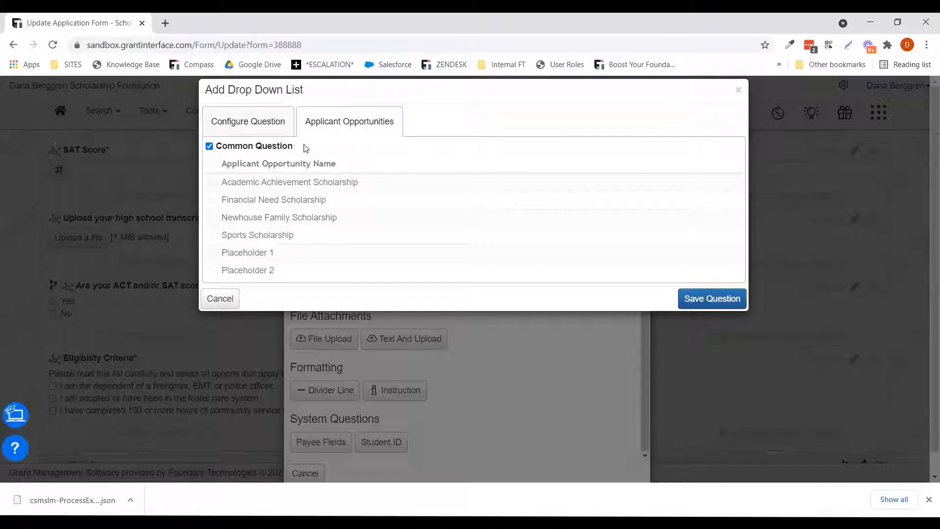
pyautogui.click(719, 304)
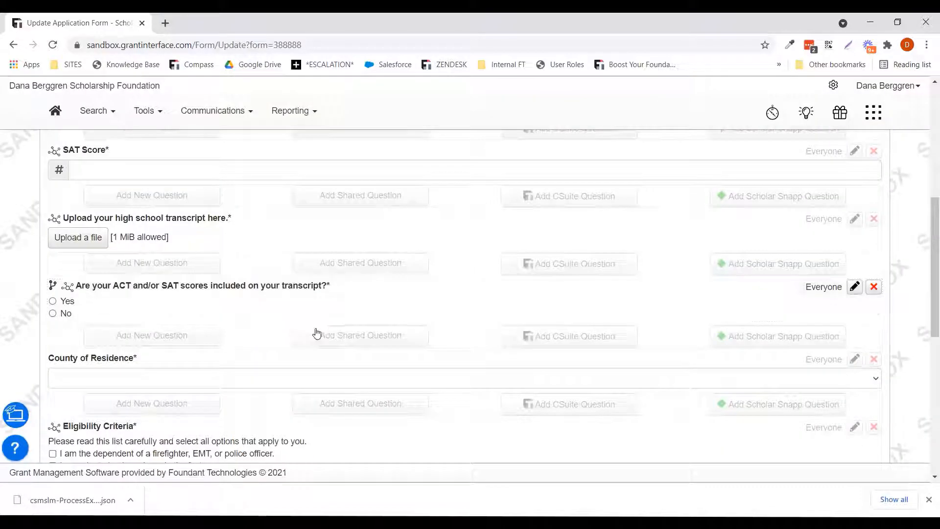
# - Expand the College Information group and review its questions, from institution type to major or field of study
pyautogui.moveTo(930, 266); pyautogui.dragTo(927, 359)
pyautogui.click(62, 367)
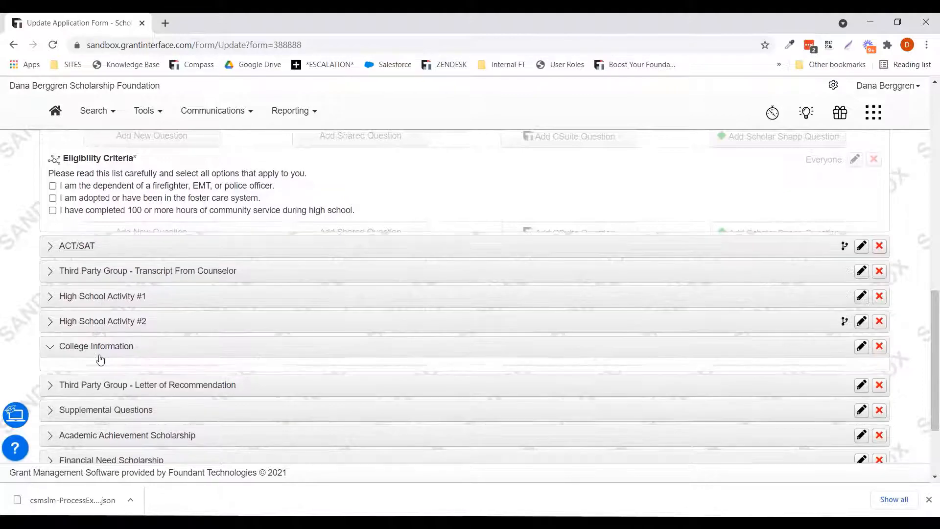
pyautogui.moveTo(924, 346); pyautogui.dragTo(926, 318)
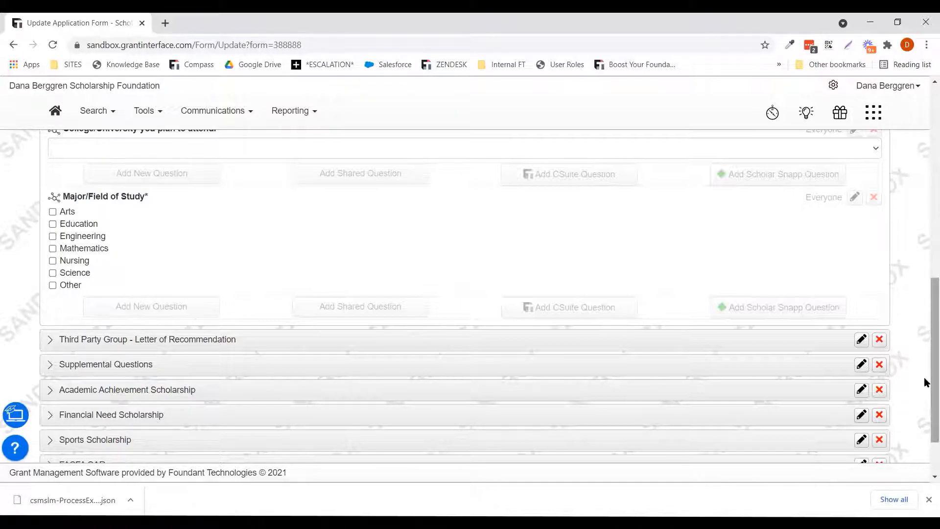
pyautogui.moveTo(925, 381); pyautogui.dragTo(917, 237)
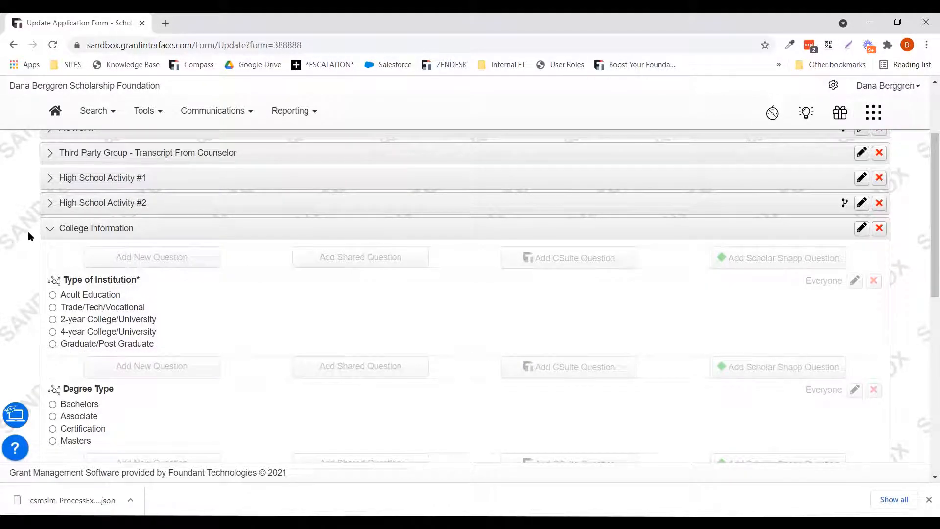
# - Expand the Applicant Information group and open its Eligibility Criteria question for editing
pyautogui.scroll(2, 28, 234)
pyautogui.click(53, 173)
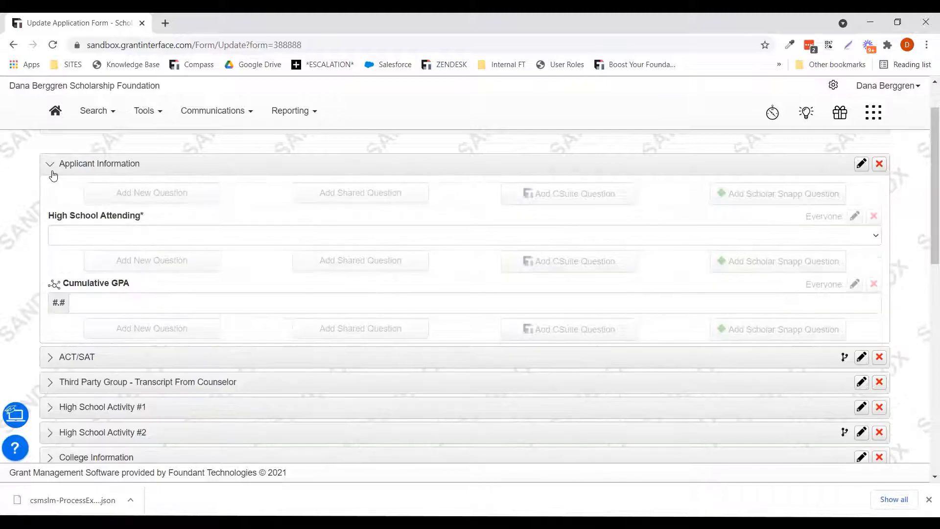
pyautogui.moveTo(925, 167); pyautogui.dragTo(636, 318)
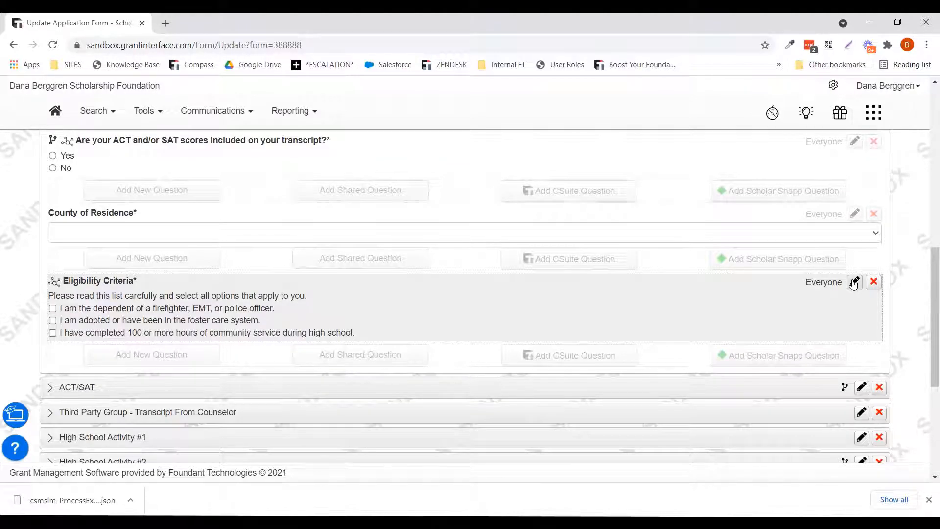
pyautogui.click(854, 282)
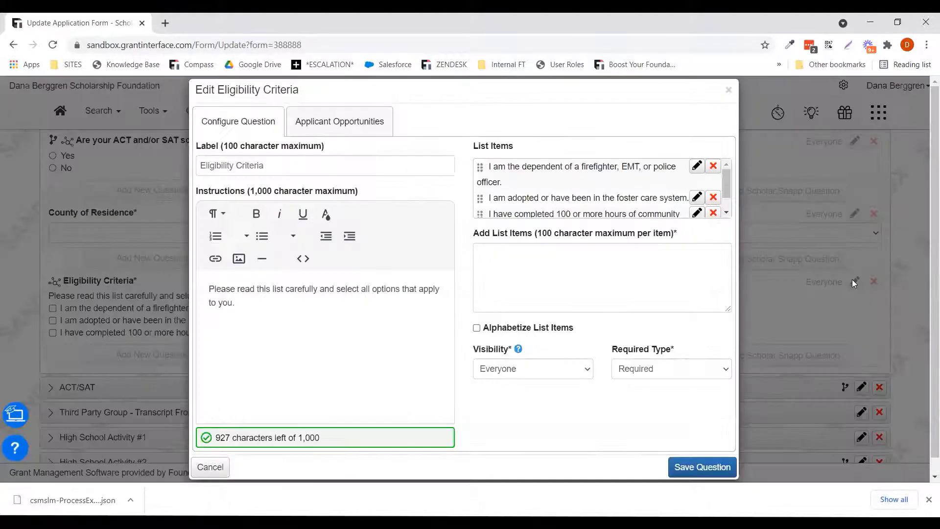
# - Add the list item "I have completed 2 or more years of German language courses in high school." to the Eligibility Criteria question and save it
pyautogui.click(577, 265)
pyautogui.write('I have com')
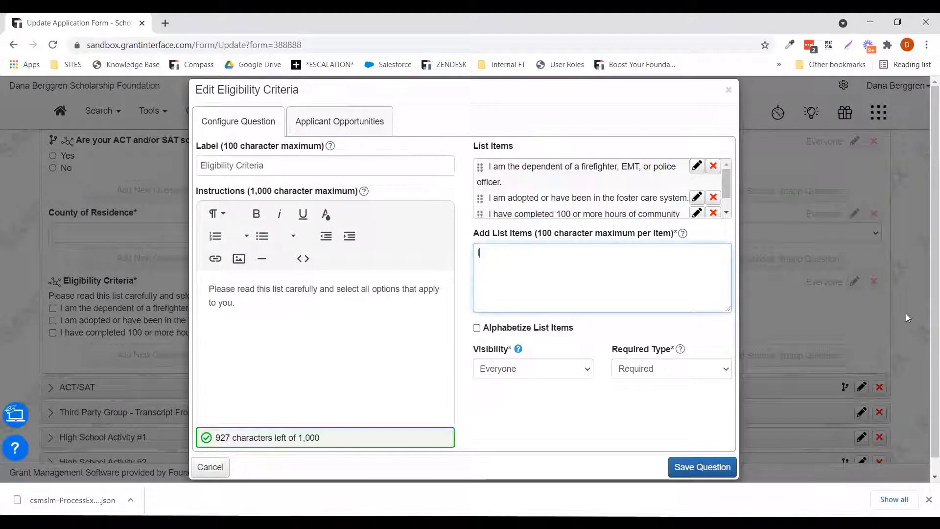
pyautogui.write('plete')
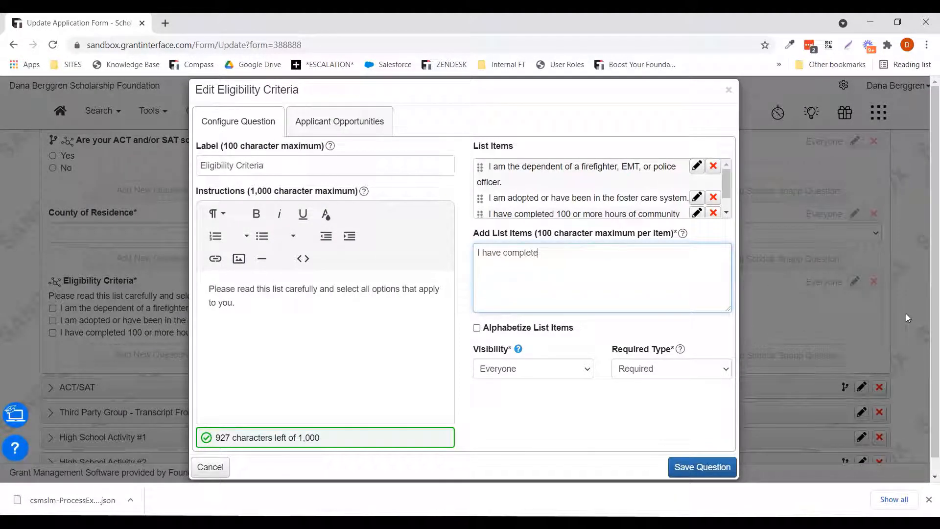
pyautogui.write('d 2 or mor')
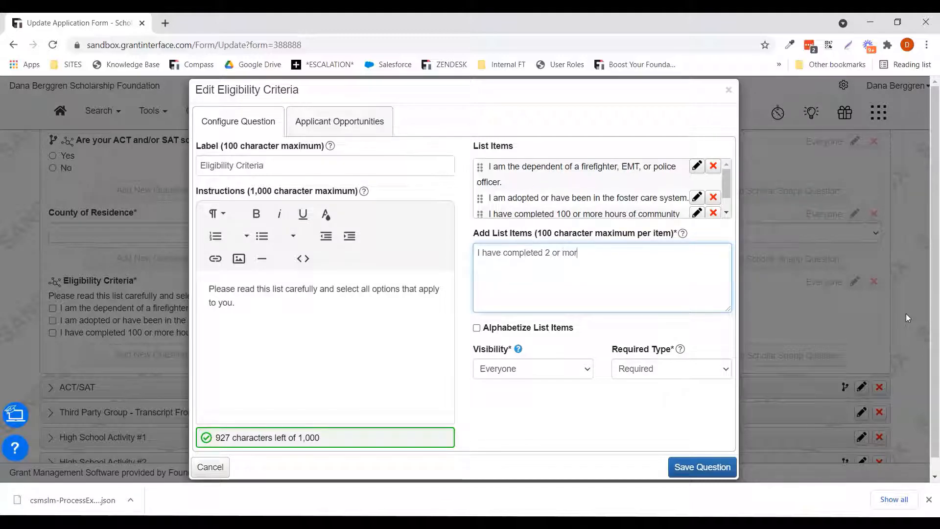
pyautogui.write('e years of Ger')
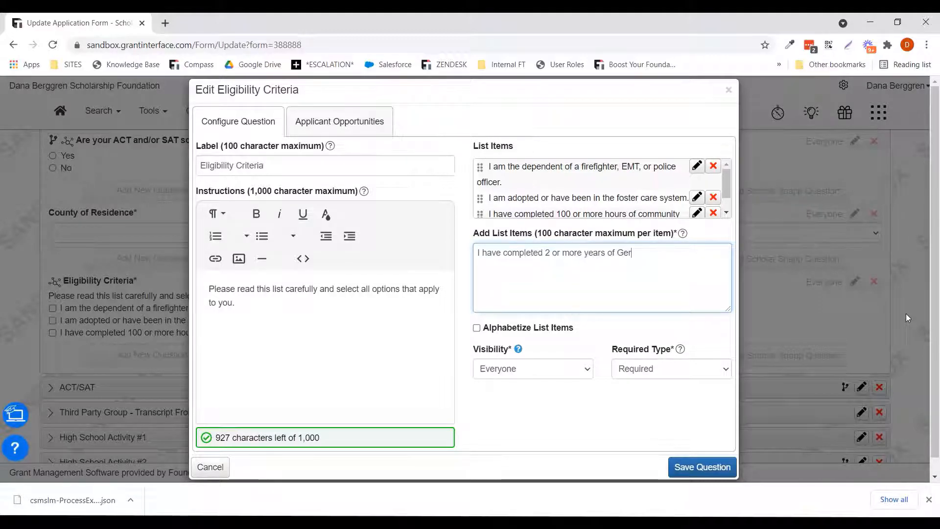
pyautogui.write('man languag')
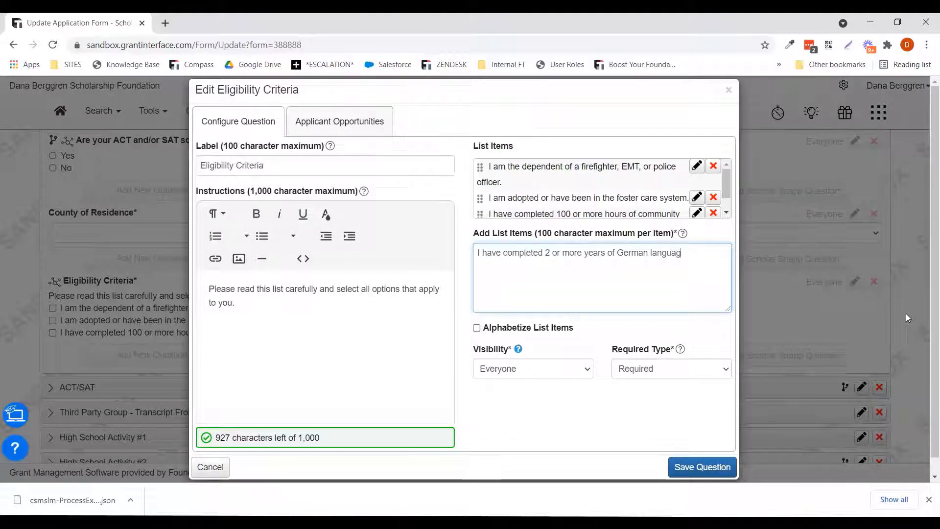
pyautogui.write('e courses in ghig')
pyautogui.press('BackSpace')
pyautogui.press('BackSpace')
pyautogui.press('BackSpace')
pyautogui.write('high school.')
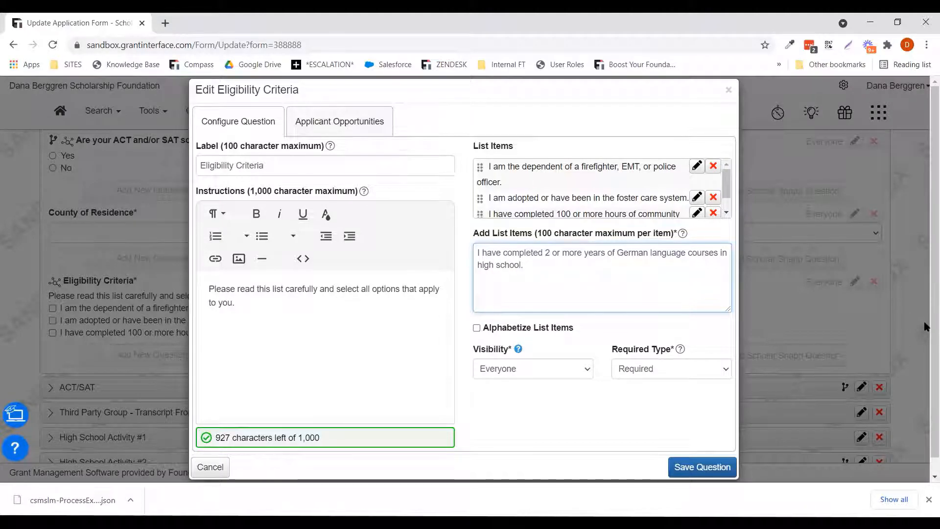
pyautogui.click(677, 467)
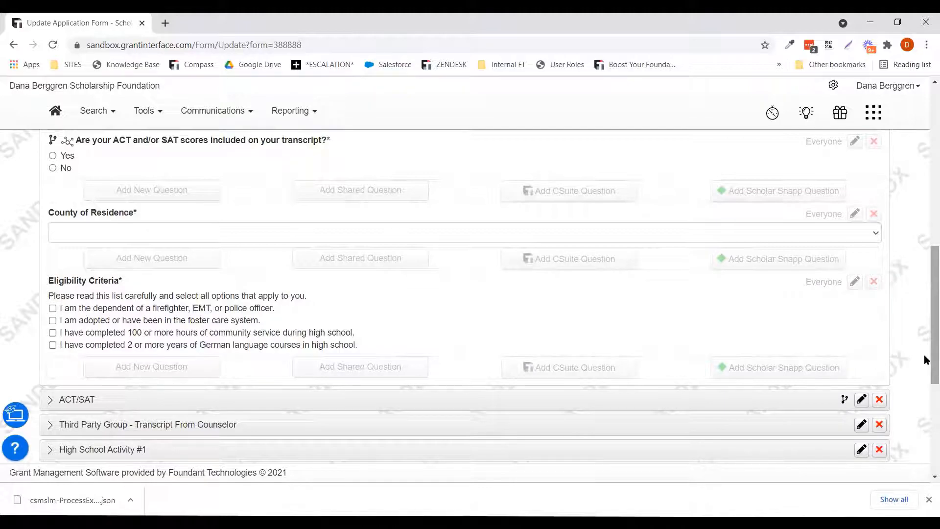
# - Return to the 2022 Scholarship Application process and go through its existing eligibility rule groups
pyautogui.moveTo(924, 354); pyautogui.dragTo(925, 176)
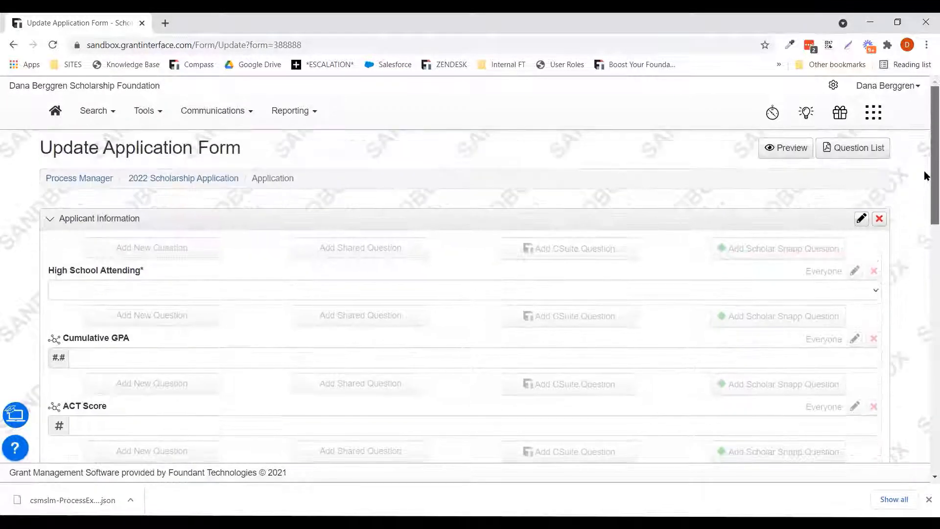
pyautogui.click(187, 179)
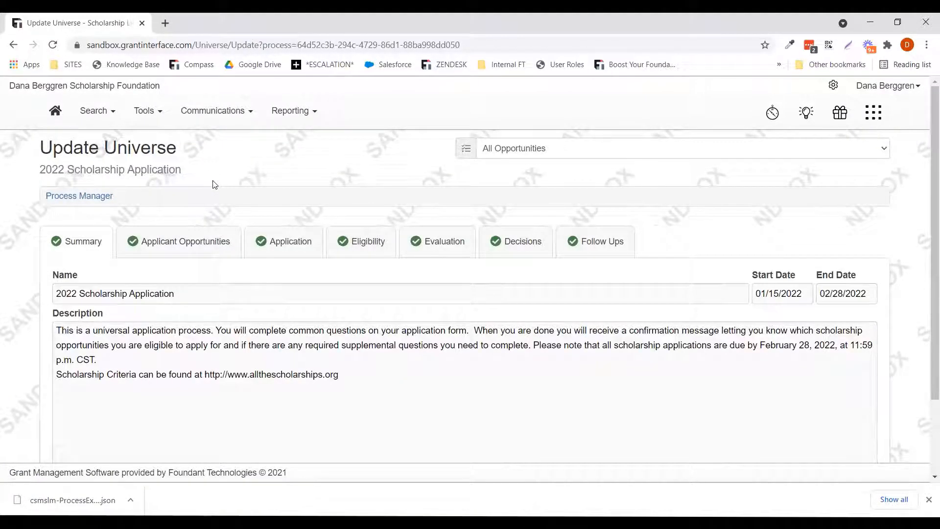
pyautogui.click(371, 250)
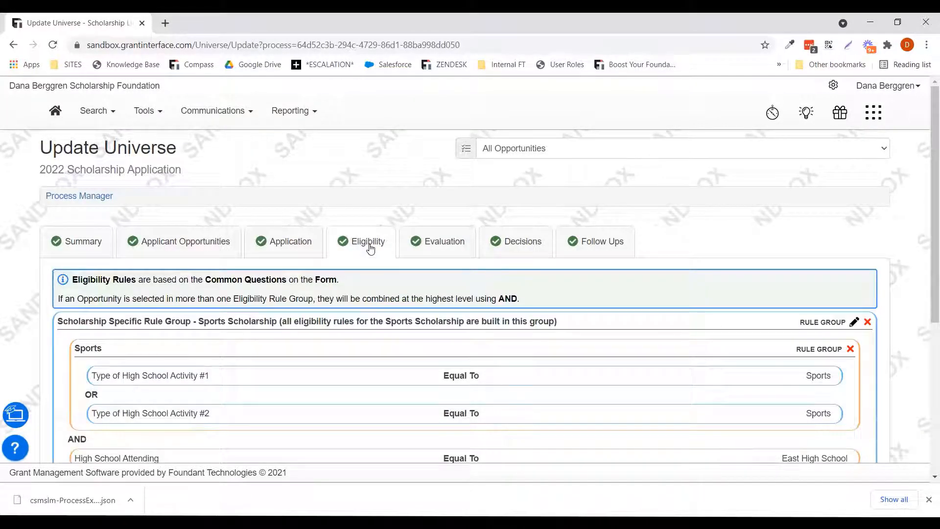
pyautogui.scroll(-1, 927, 260)
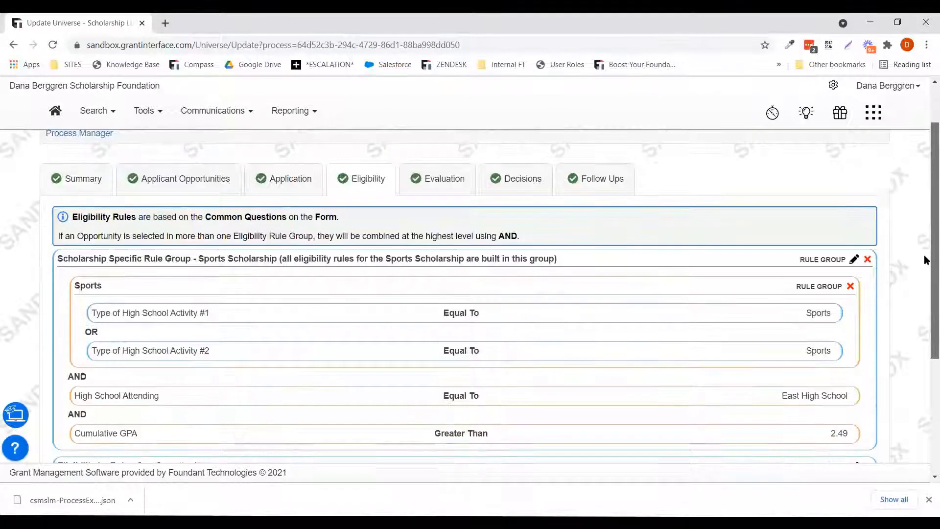
pyautogui.scroll(-3, 927, 259)
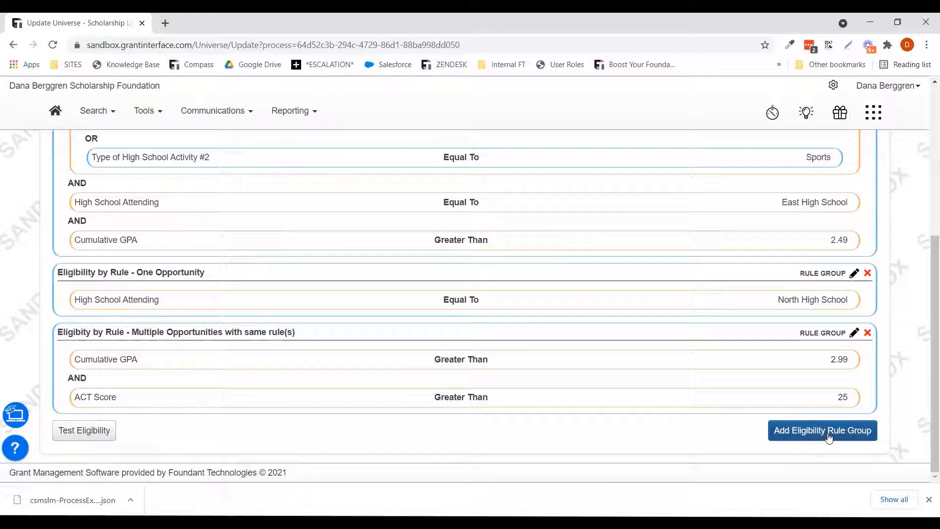
# - Start a new eligibility rule group named "Newhouse Family Scholarship"
pyautogui.click(827, 433)
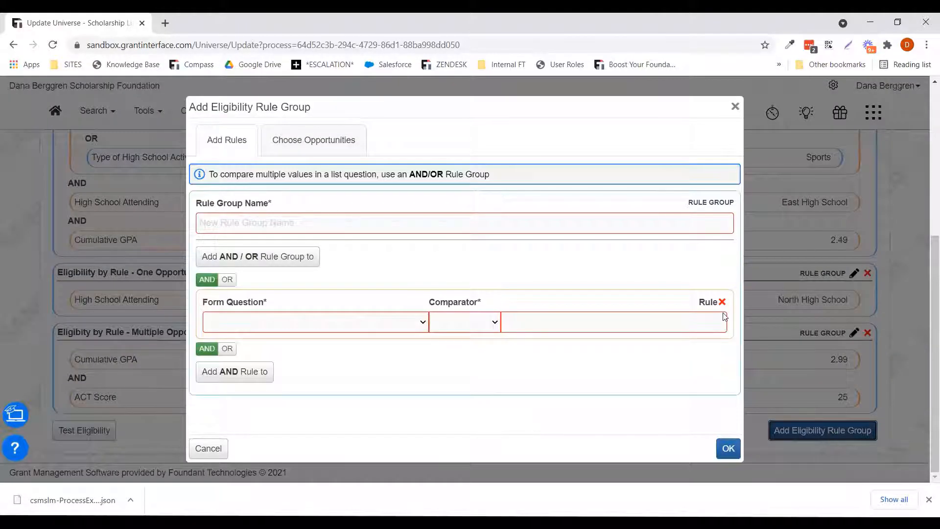
pyautogui.click(336, 224)
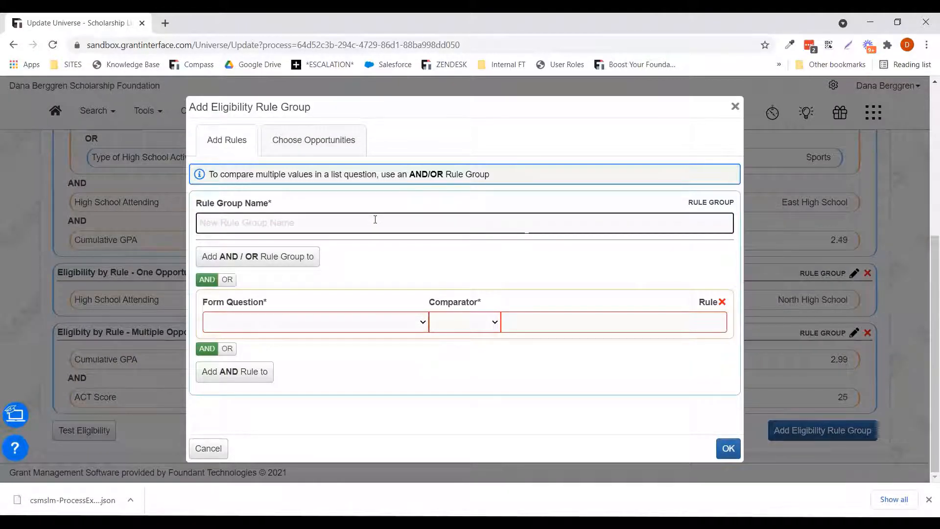
pyautogui.write('N')
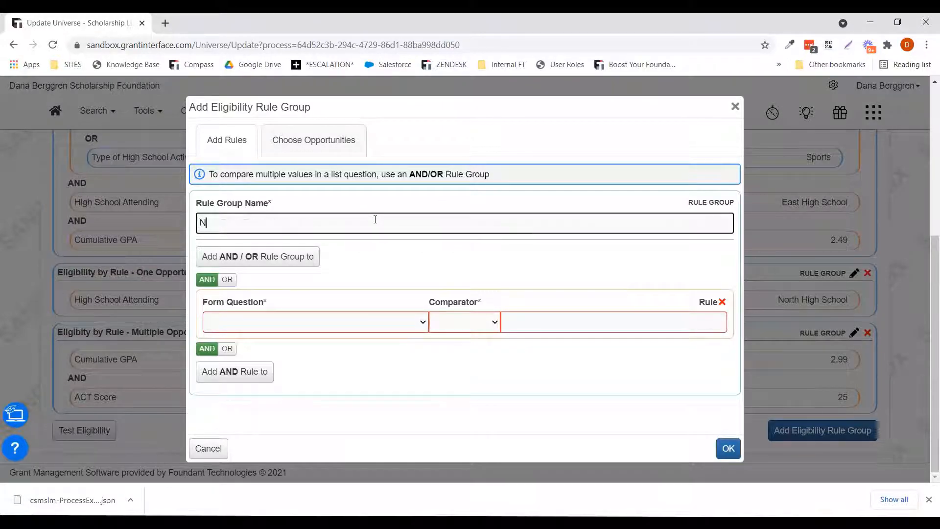
pyautogui.write('ewhouse Fam')
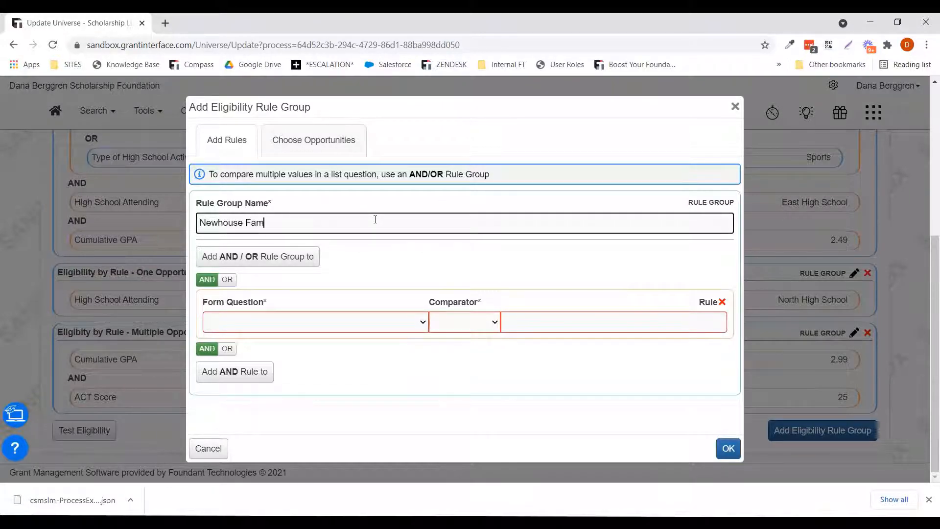
pyautogui.write('ily Scholarship')
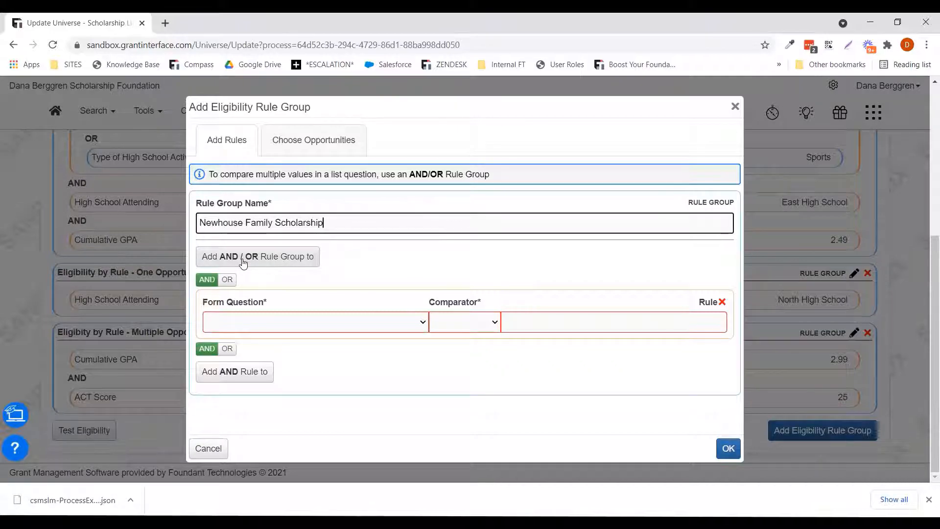
# - Add a nested rule group named "High School" to the Newhouse Family Scholarship group and combine its rules with OR
pyautogui.click(263, 265)
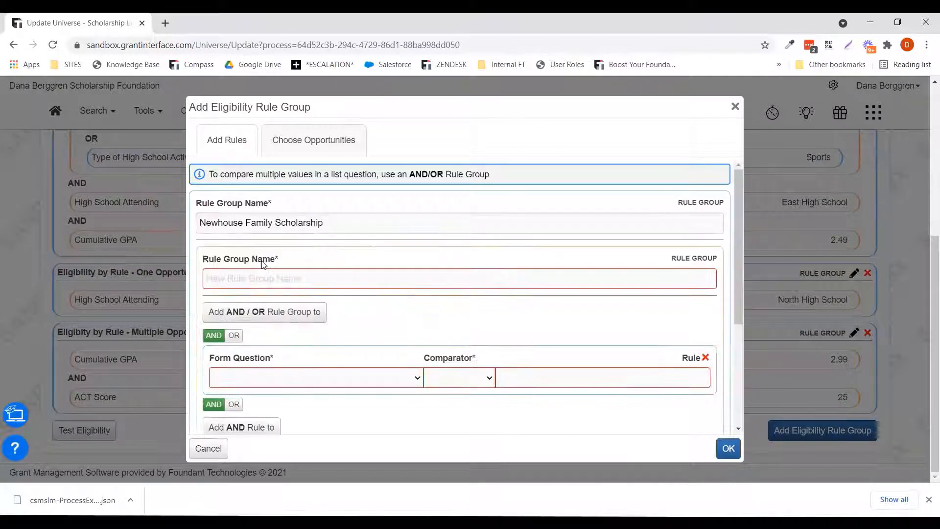
pyautogui.click(274, 280)
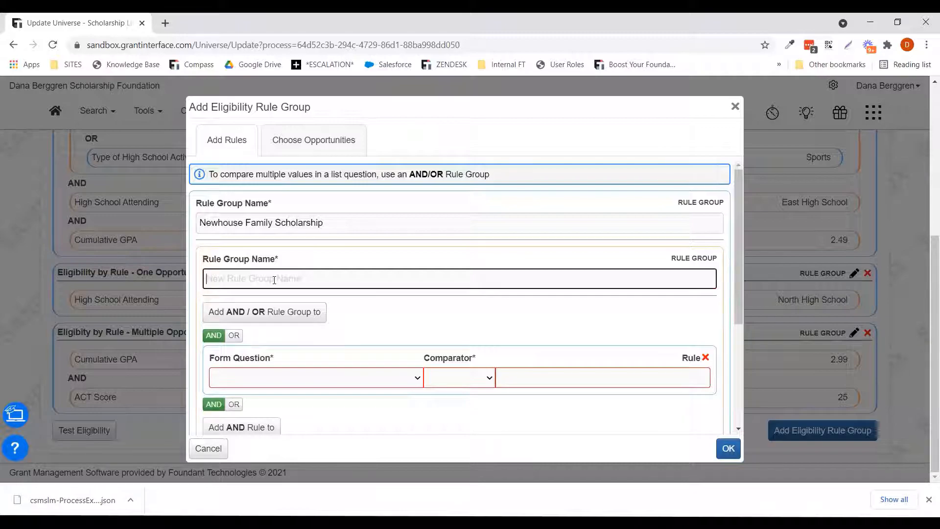
pyautogui.write('High School')
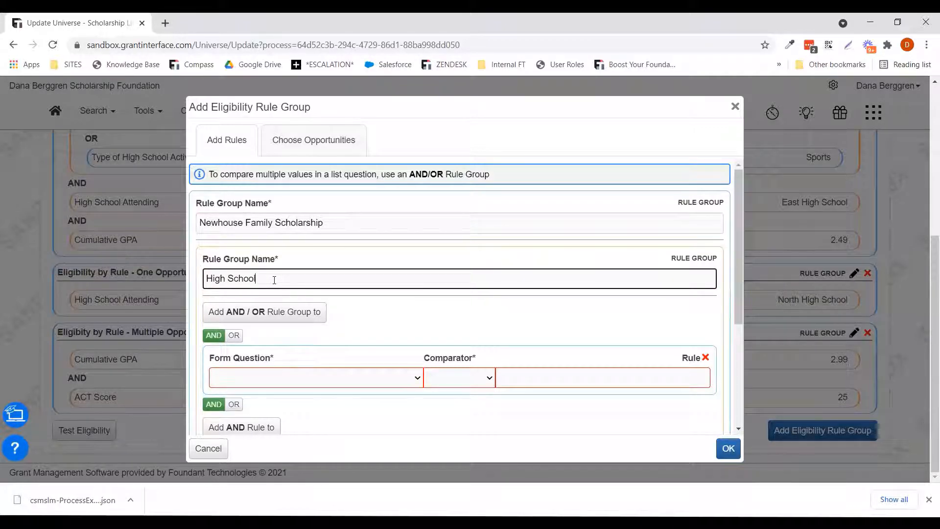
pyautogui.click(234, 336)
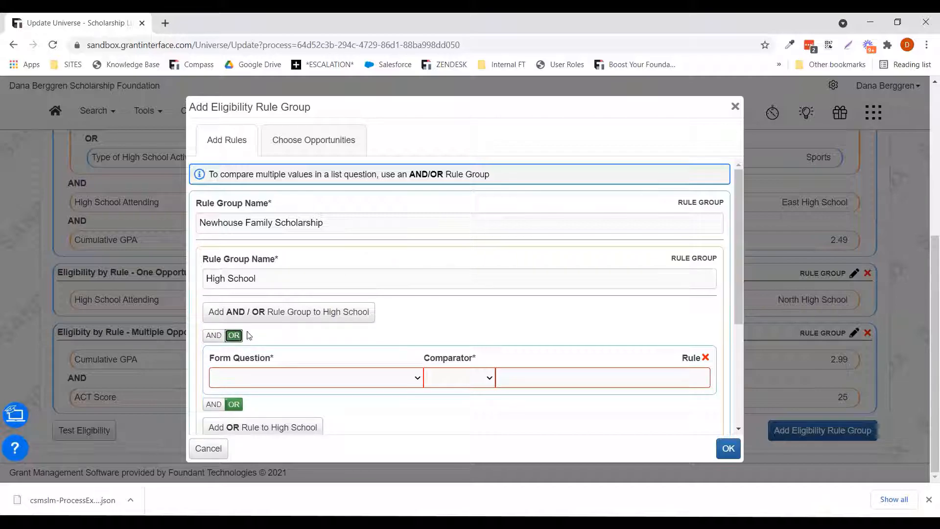
# - Define the first High School rule as High School Attending Equal To Central High School
pyautogui.click(324, 382)
pyautogui.scroll(-1, 294, 165)
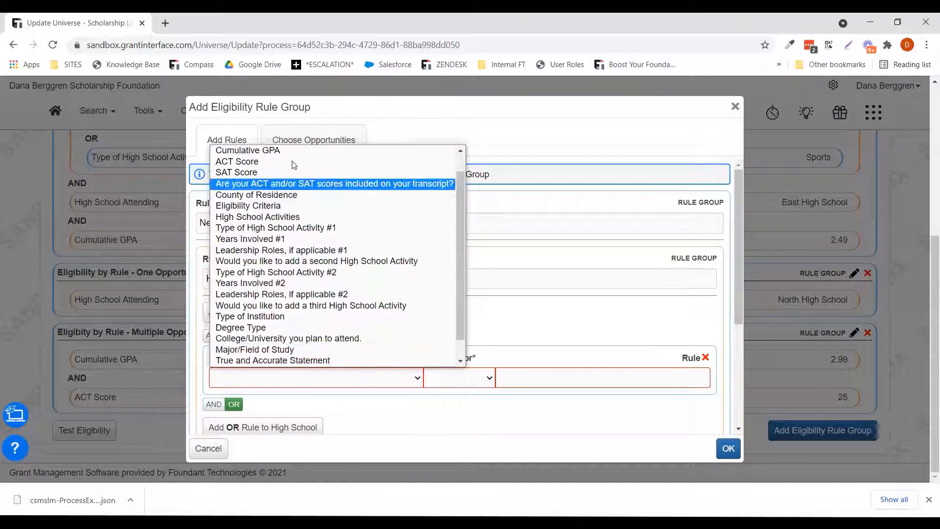
pyautogui.scroll(1, 292, 182)
pyautogui.click(288, 158)
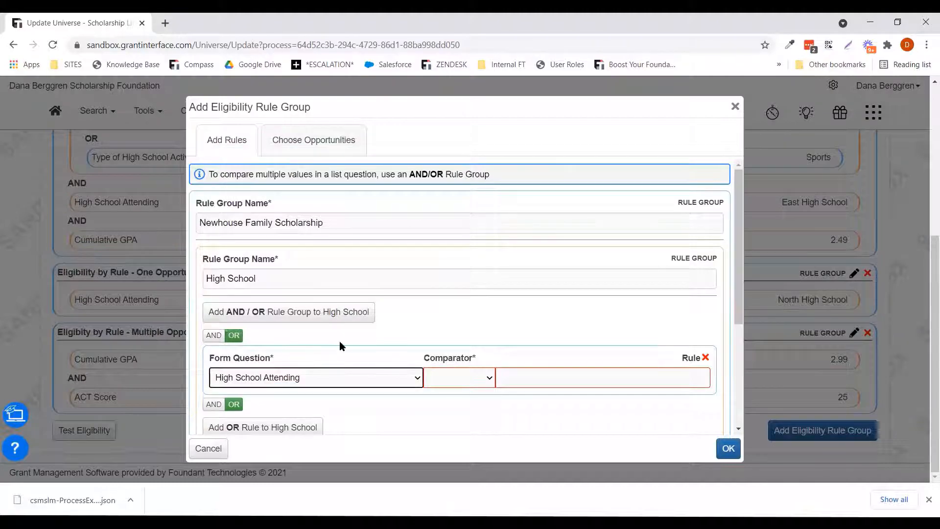
pyautogui.click(479, 381)
pyautogui.click(480, 426)
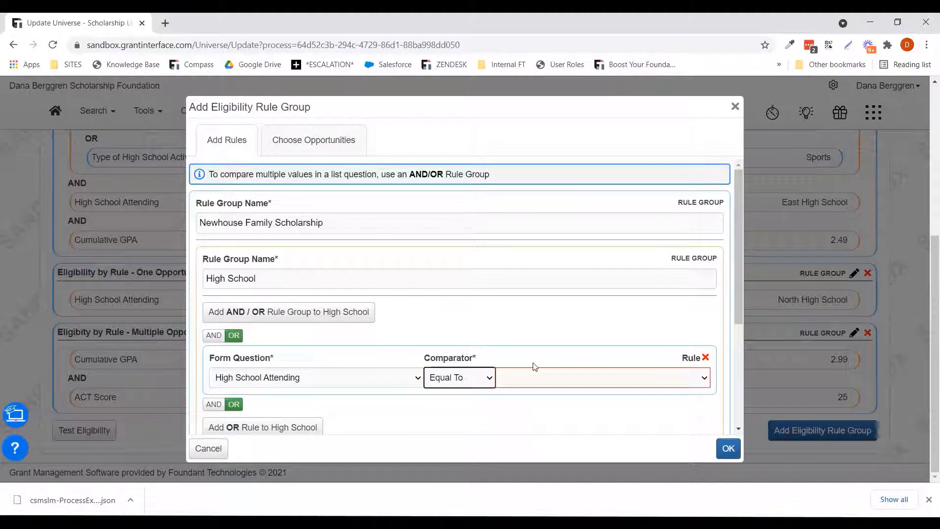
pyautogui.click(534, 378)
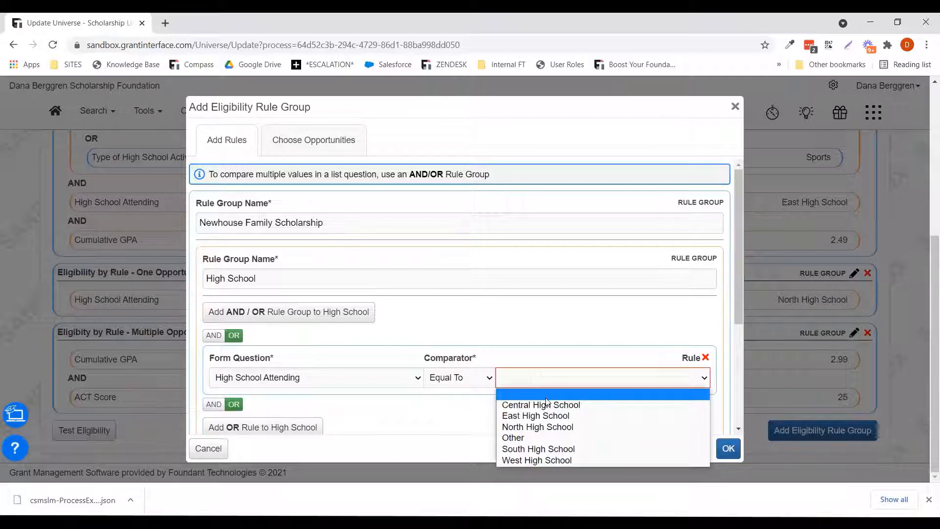
pyautogui.click(520, 406)
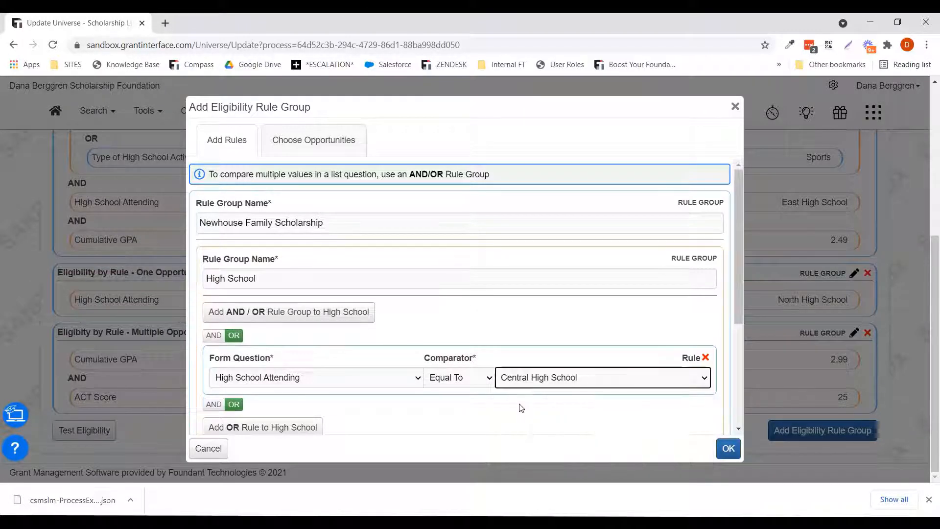
# - Add a second OR rule to the High School group: High School Attending Equal To West High School
pyautogui.scroll(-1, 383, 403)
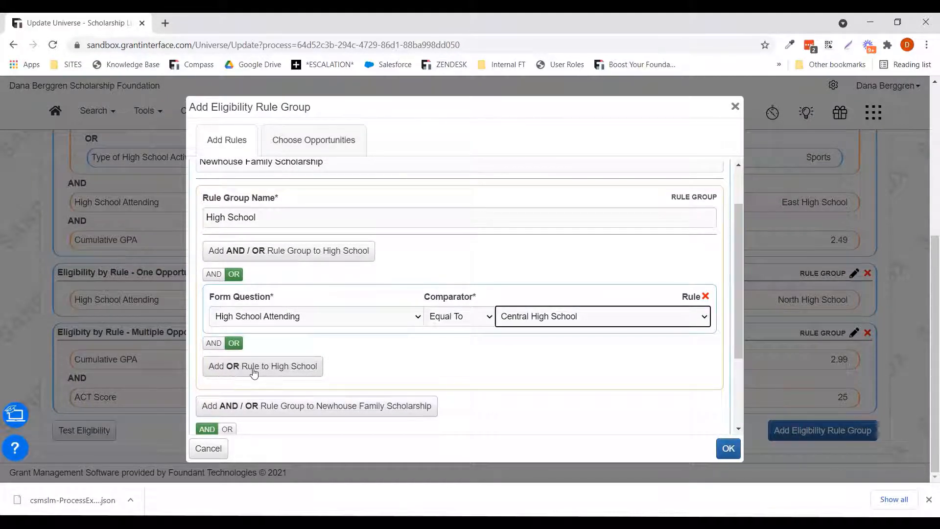
pyautogui.click(272, 371)
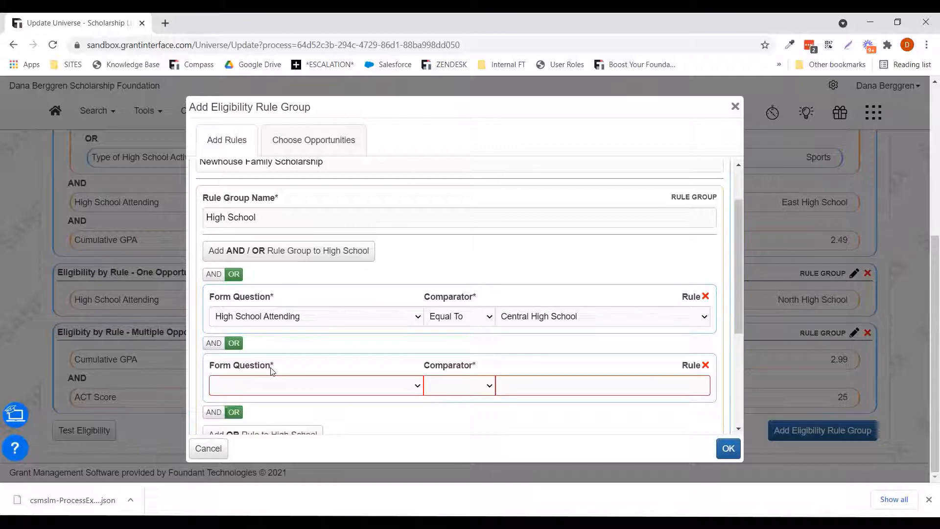
pyautogui.click(295, 387)
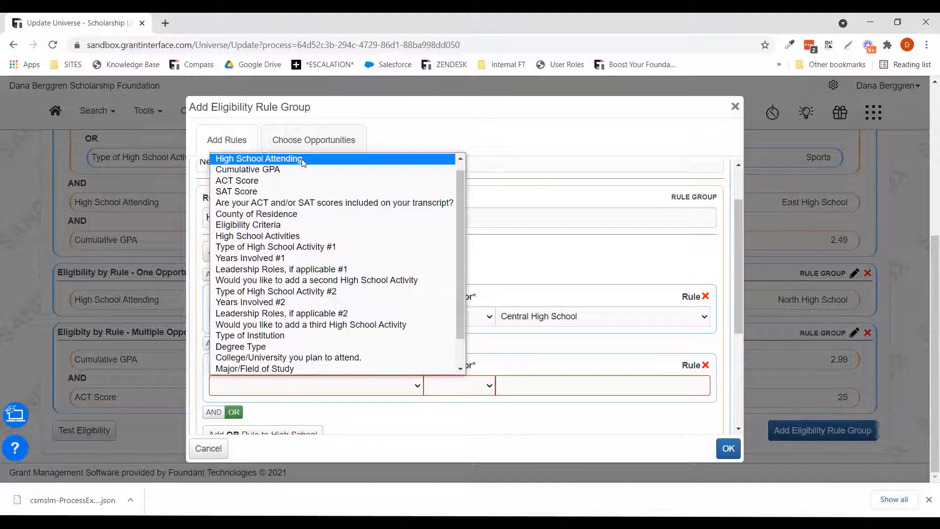
pyautogui.click(302, 160)
pyautogui.click(465, 386)
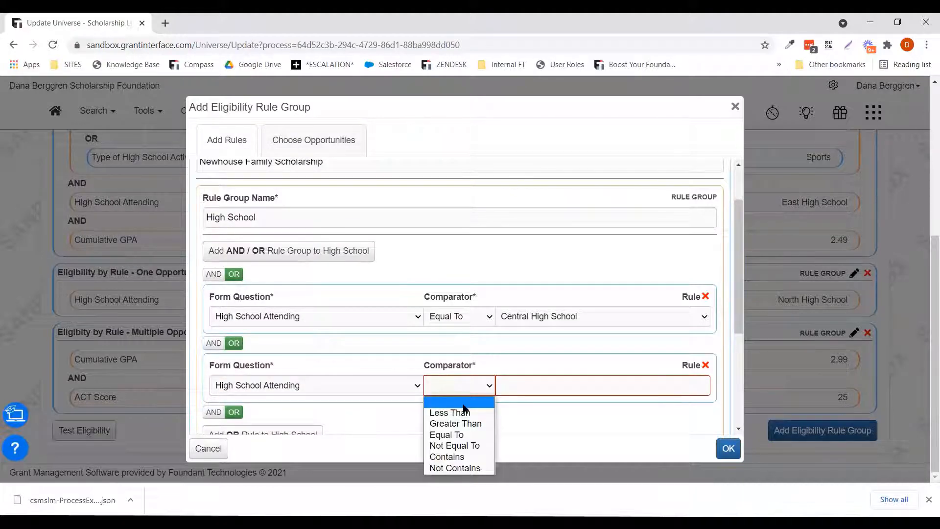
pyautogui.click(447, 434)
pyautogui.click(538, 388)
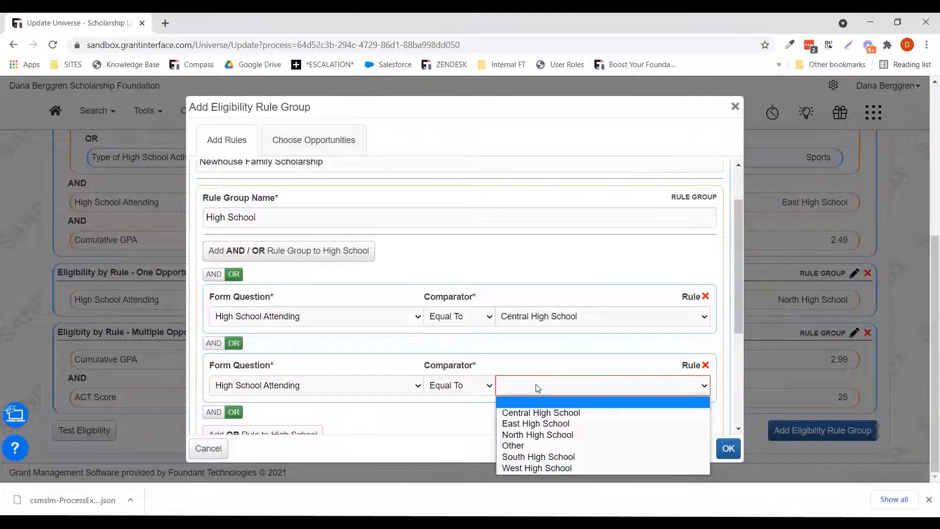
pyautogui.click(553, 467)
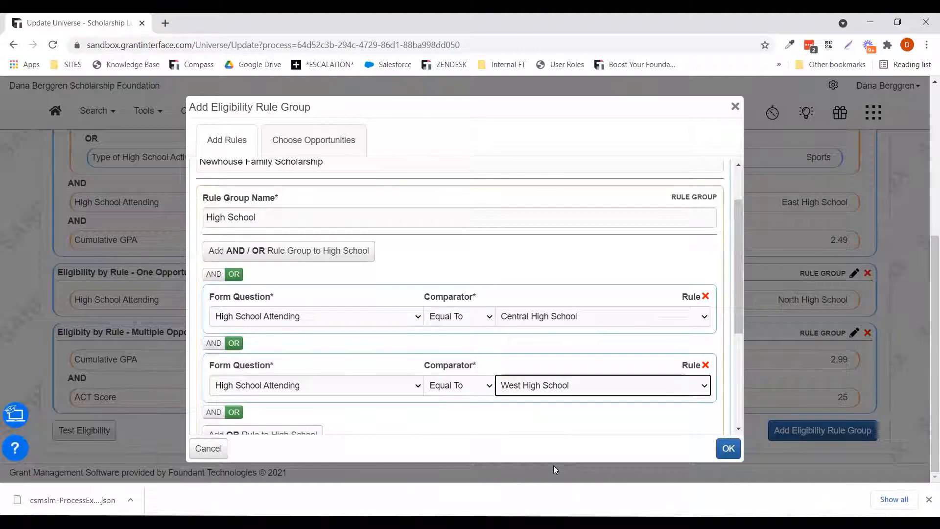
# - Define the Newhouse Family Scholarship group's empty rule, outside the High School group, as County of Residence Equal To Scott County
pyautogui.scroll(-1, 443, 412)
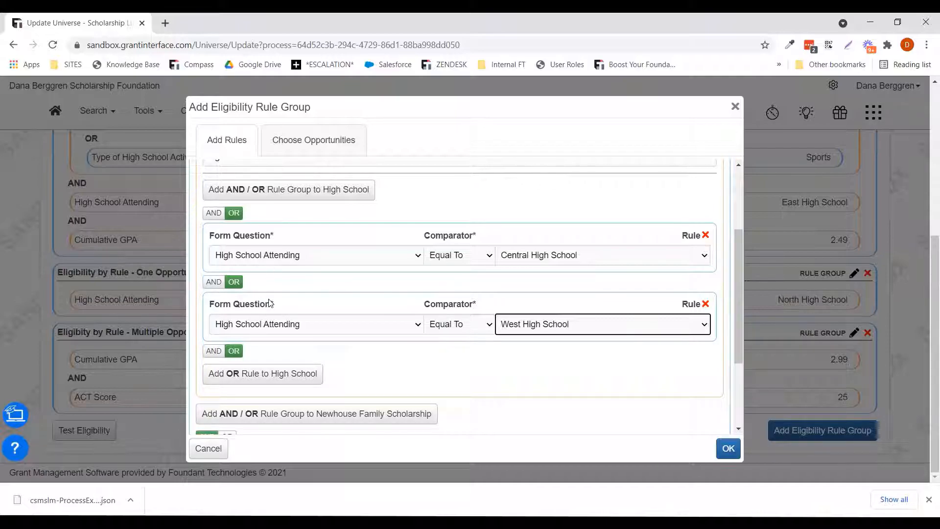
pyautogui.scroll(-2, 502, 372)
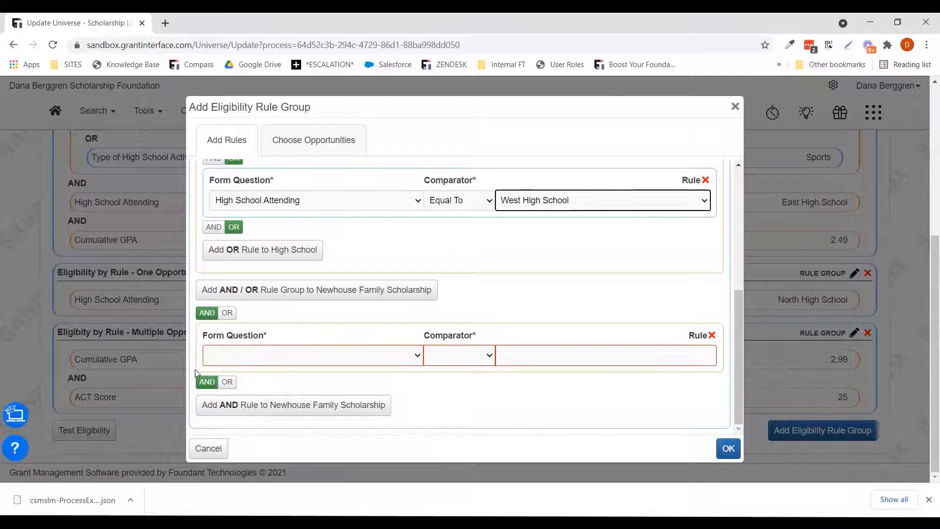
pyautogui.click(258, 354)
pyautogui.scroll(-1, 259, 326)
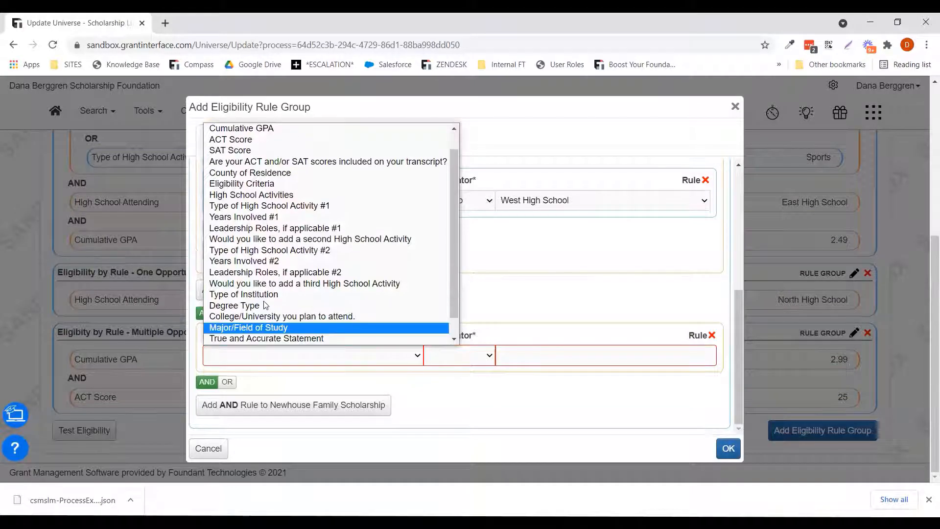
pyautogui.click(282, 174)
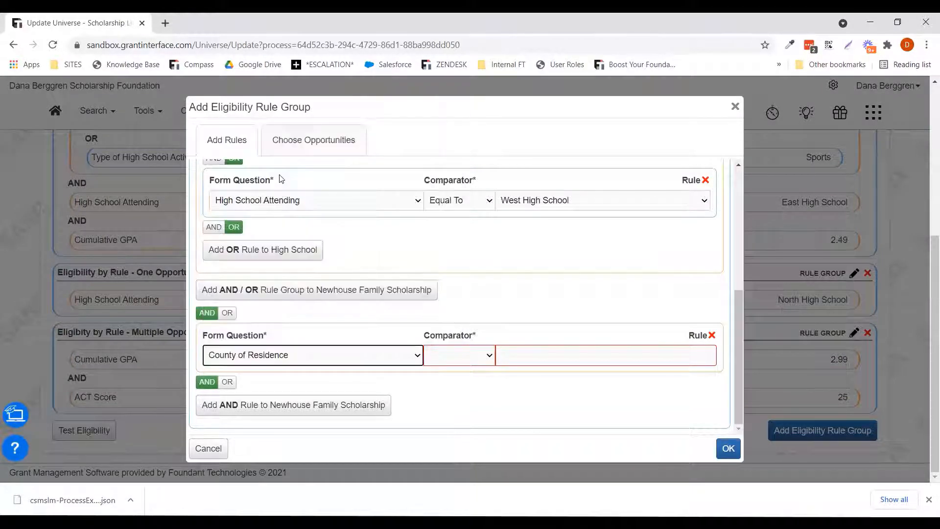
pyautogui.click(473, 357)
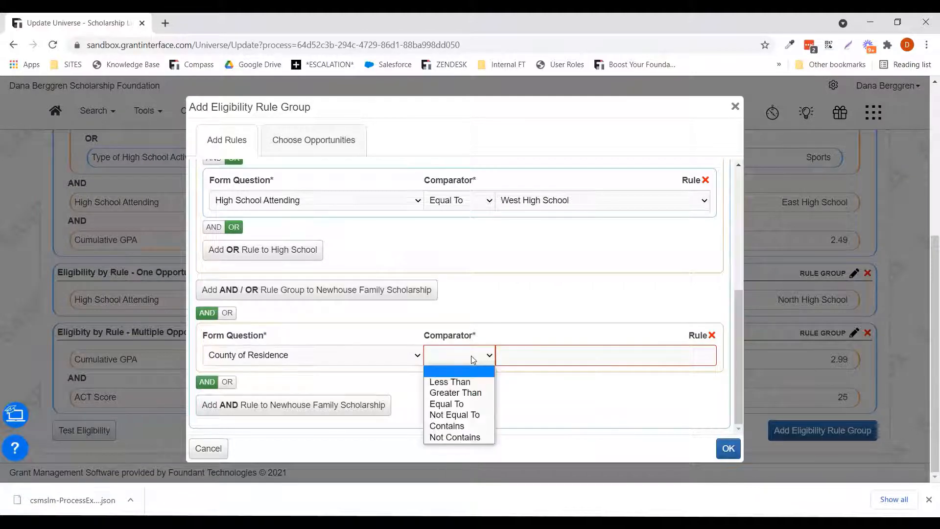
pyautogui.click(475, 404)
pyautogui.click(524, 356)
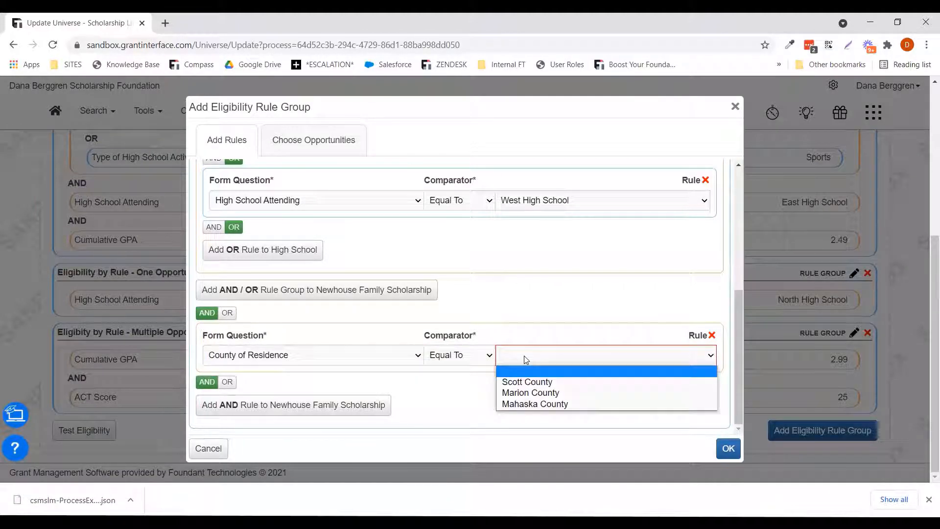
pyautogui.click(510, 382)
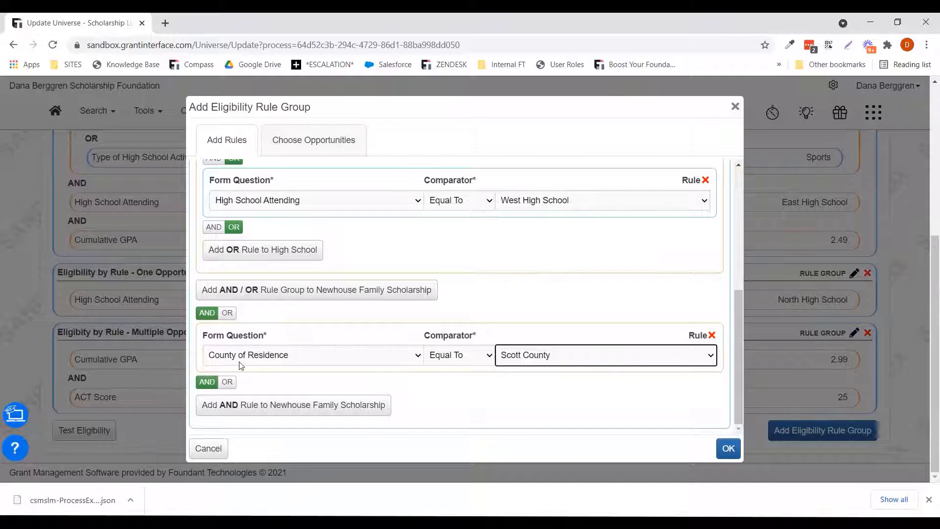
# - Add another AND rule to the Newhouse Family Scholarship group: Major/Field of Study Equal To Education
pyautogui.click(232, 409)
pyautogui.click(250, 424)
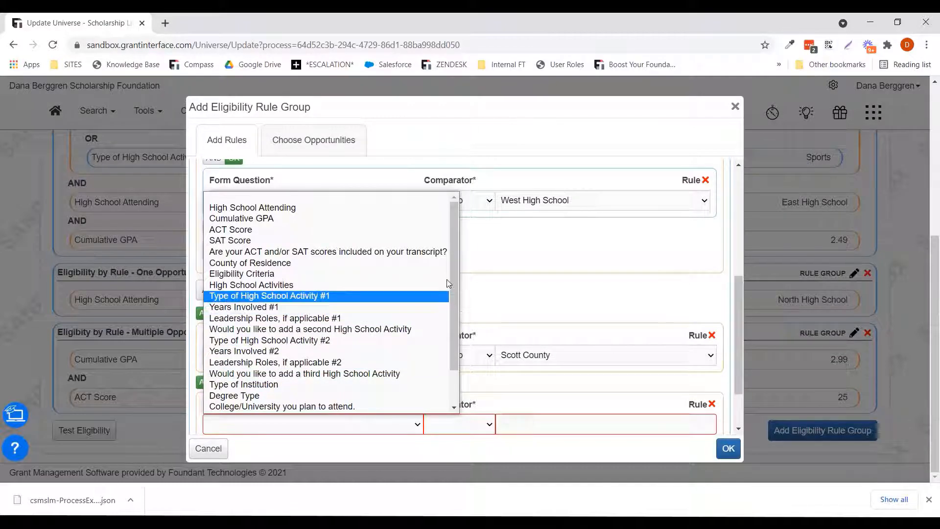
pyautogui.moveTo(453, 276); pyautogui.dragTo(453, 322)
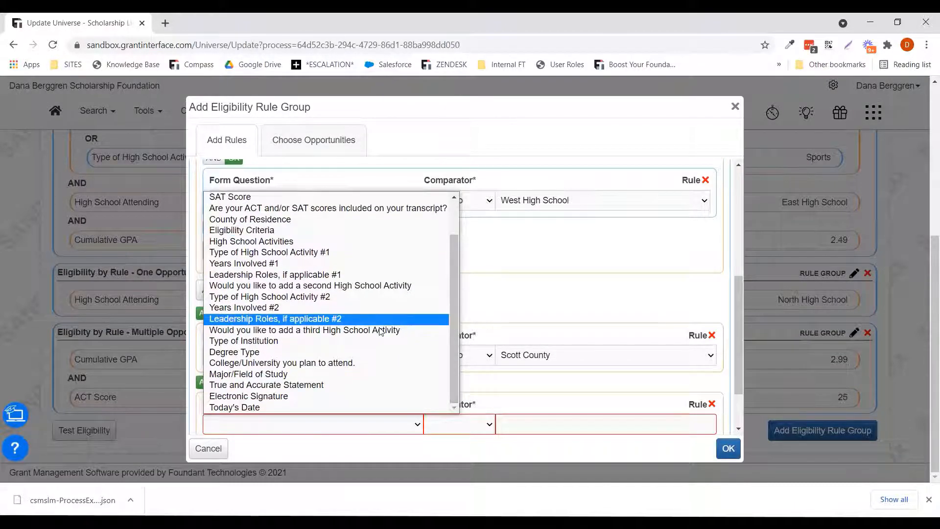
pyautogui.click(287, 374)
pyautogui.click(470, 424)
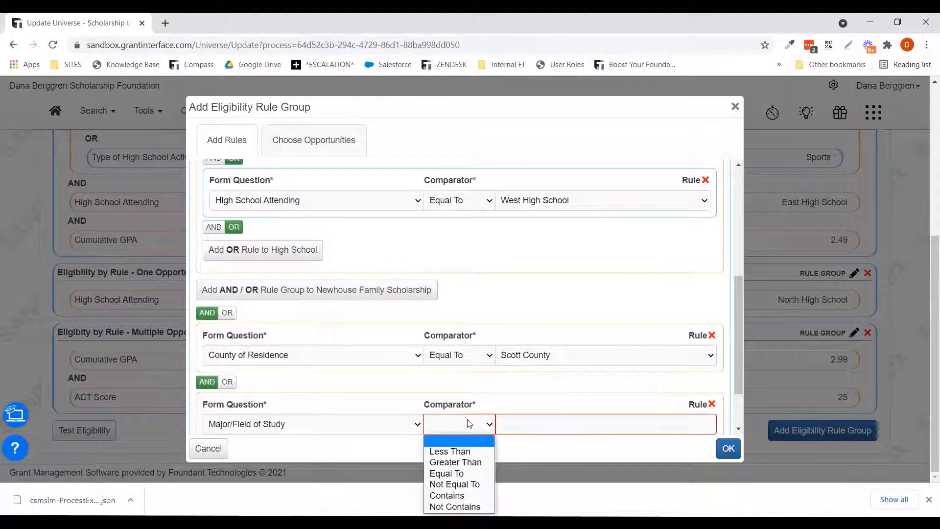
pyautogui.click(469, 473)
pyautogui.click(512, 425)
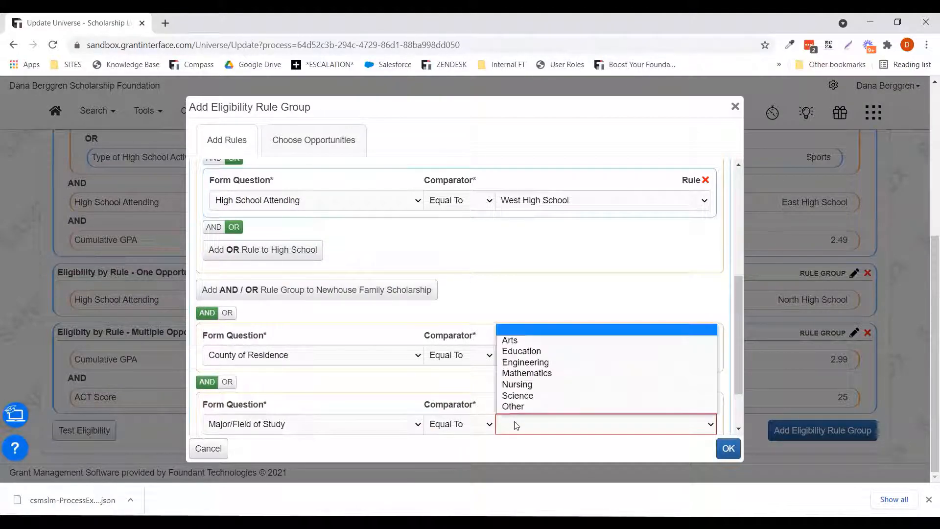
pyautogui.click(521, 352)
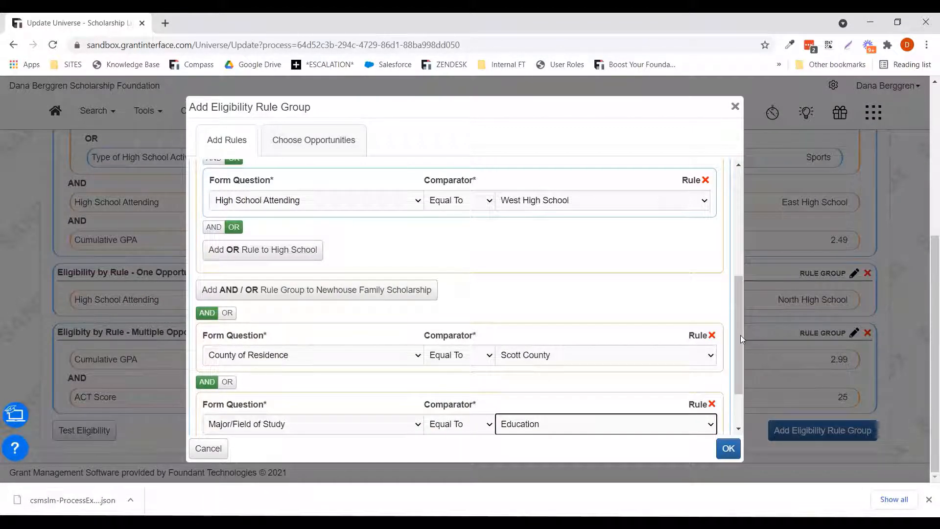
# - Make the rule group non-common, assign it only to the Newhouse Family Scholarship opportunity, and save it
pyautogui.moveTo(737, 337); pyautogui.dragTo(736, 370)
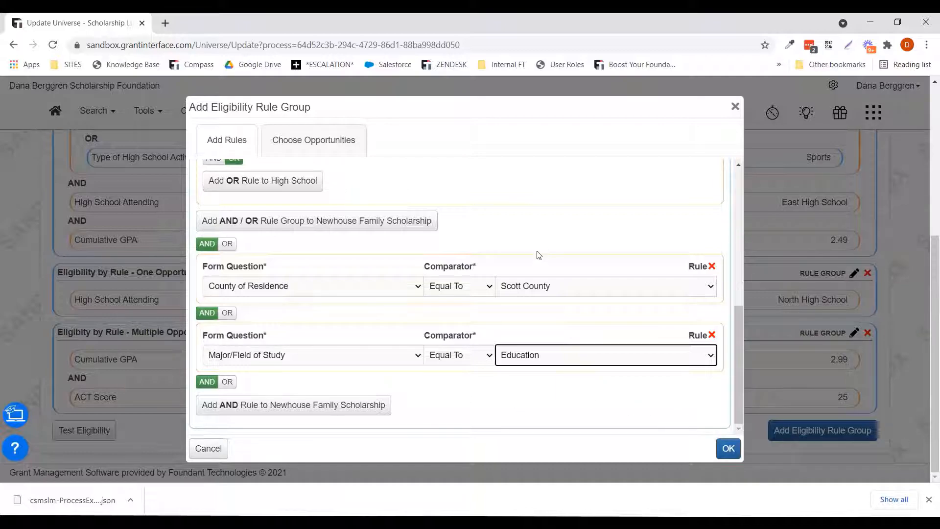
pyautogui.click(305, 150)
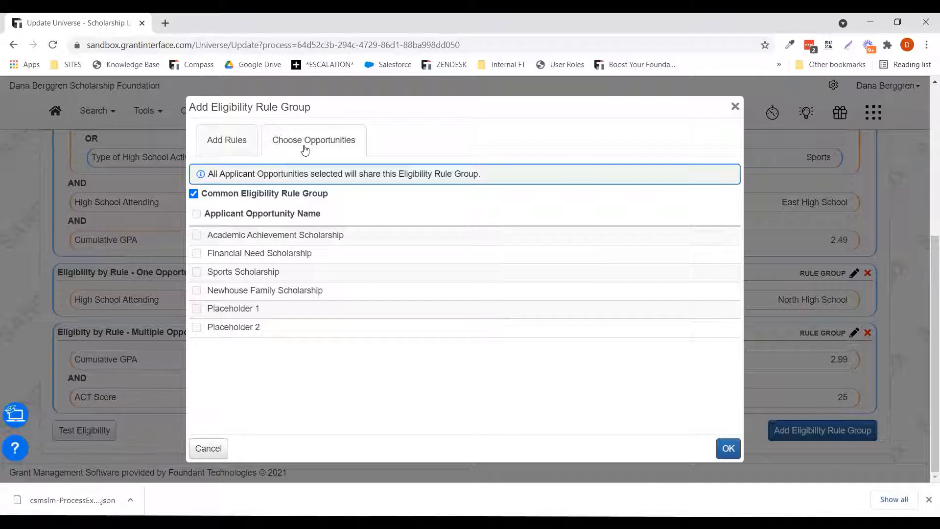
pyautogui.click(194, 194)
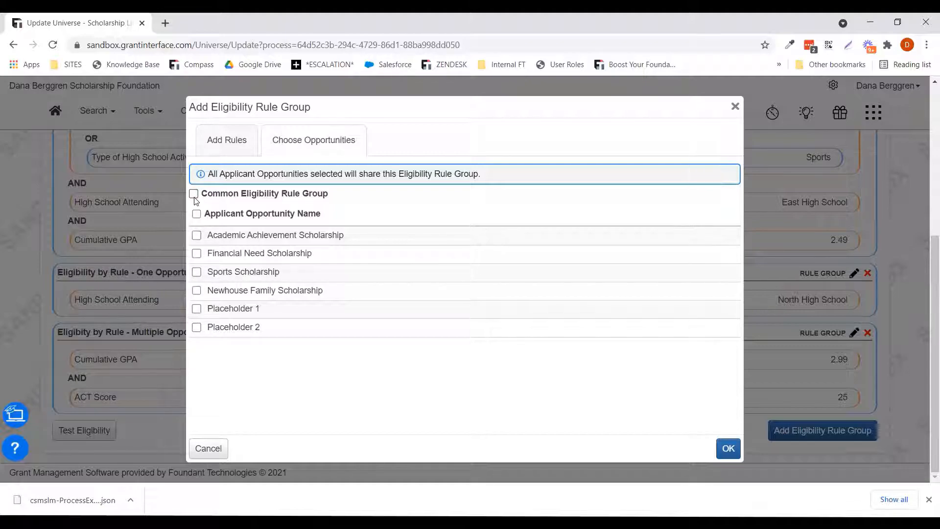
pyautogui.click(196, 293)
pyautogui.click(728, 449)
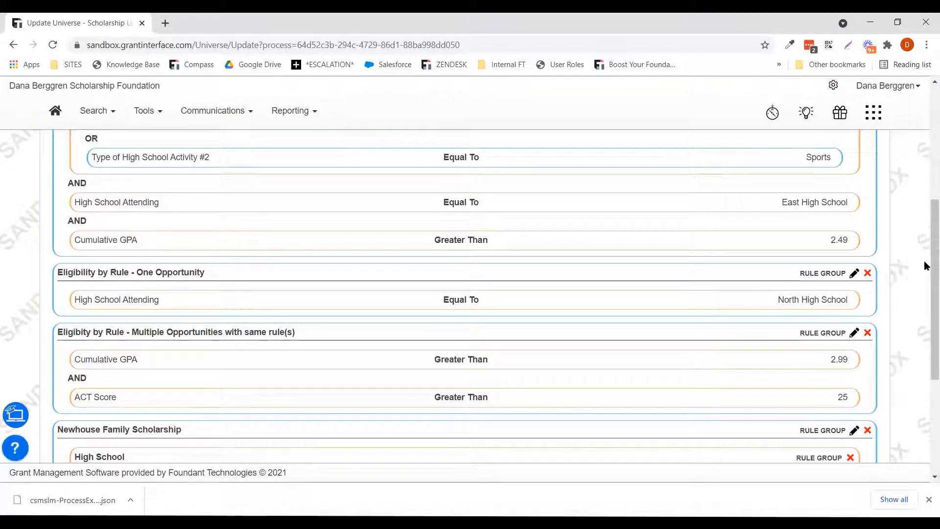
# - Open the eligibility test for the process and answer High School Attending with Central High School
pyautogui.moveTo(925, 257); pyautogui.dragTo(926, 359)
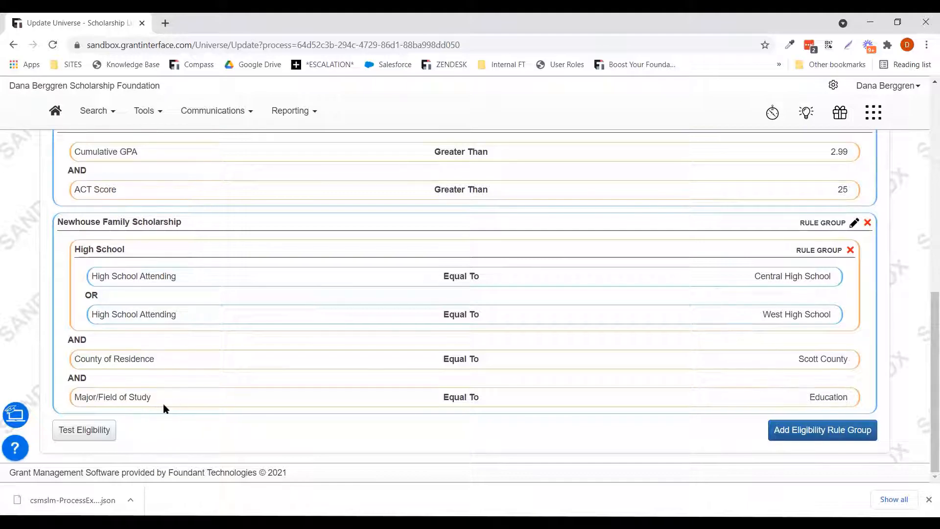
pyautogui.click(76, 435)
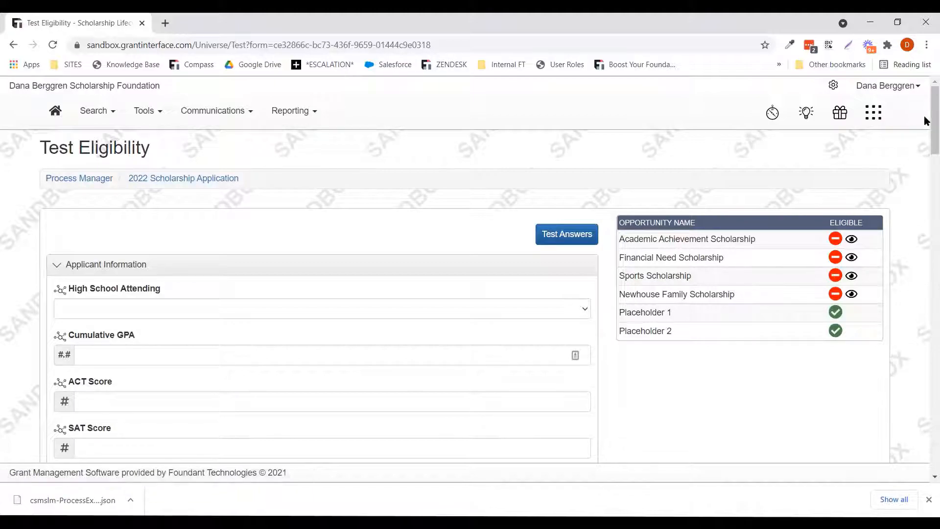
pyautogui.scroll(-2, 927, 128)
pyautogui.scroll(-2, 926, 140)
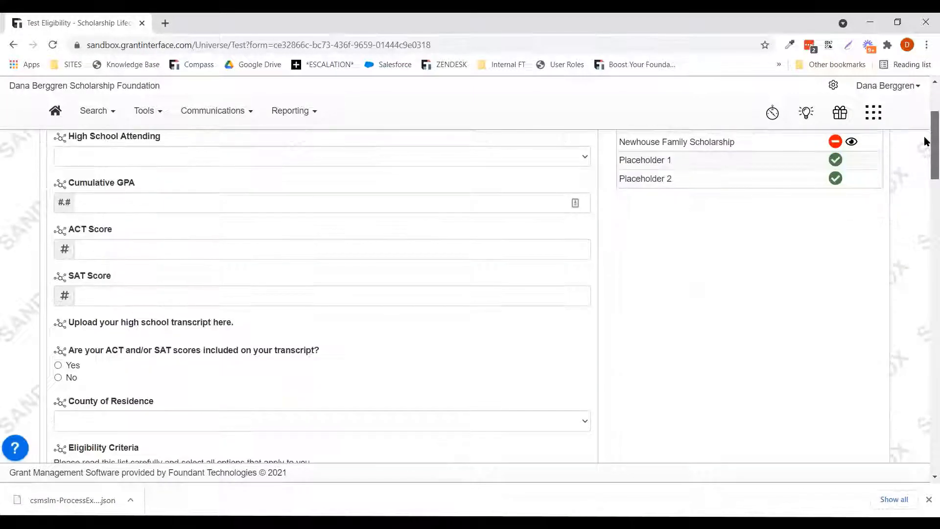
pyautogui.scroll(1, 925, 131)
pyautogui.click(134, 207)
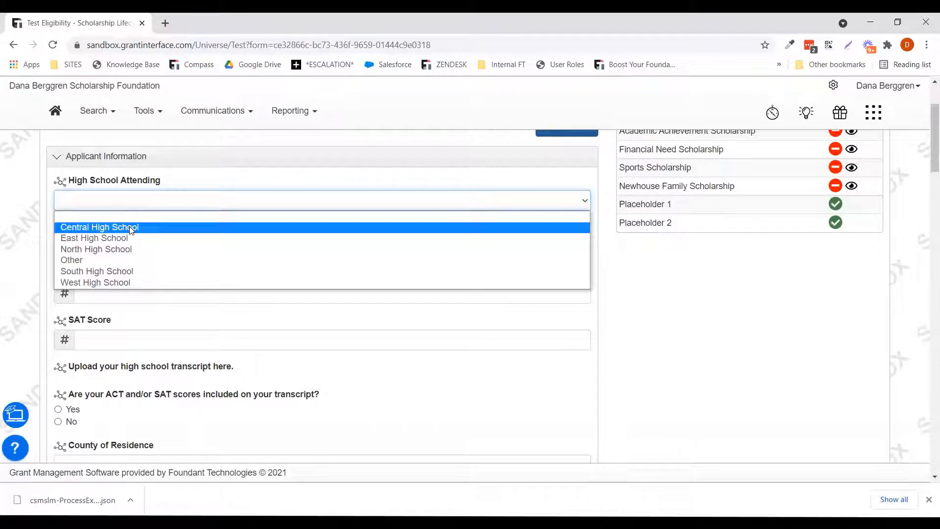
pyautogui.click(132, 228)
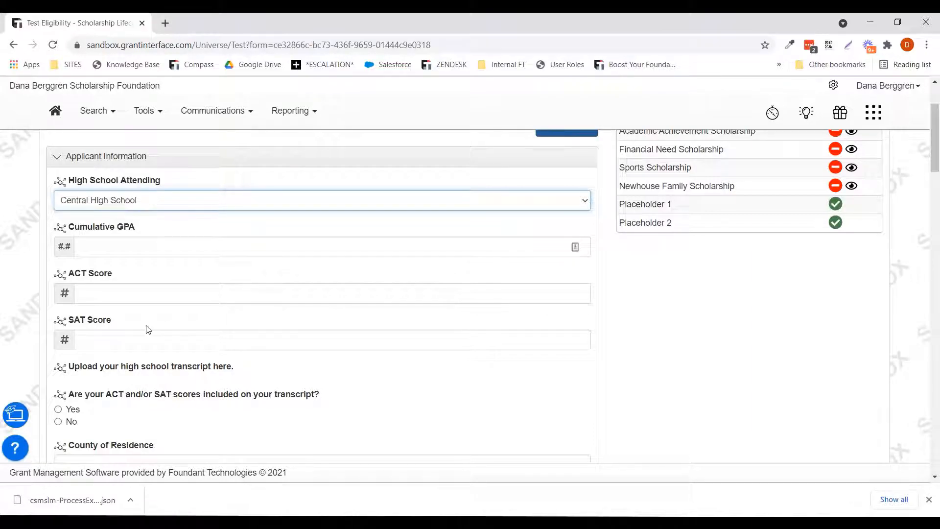
# - Answer the test form's County of Residence question with Scott County
pyautogui.scroll(-3, 29, 327)
pyautogui.click(97, 342)
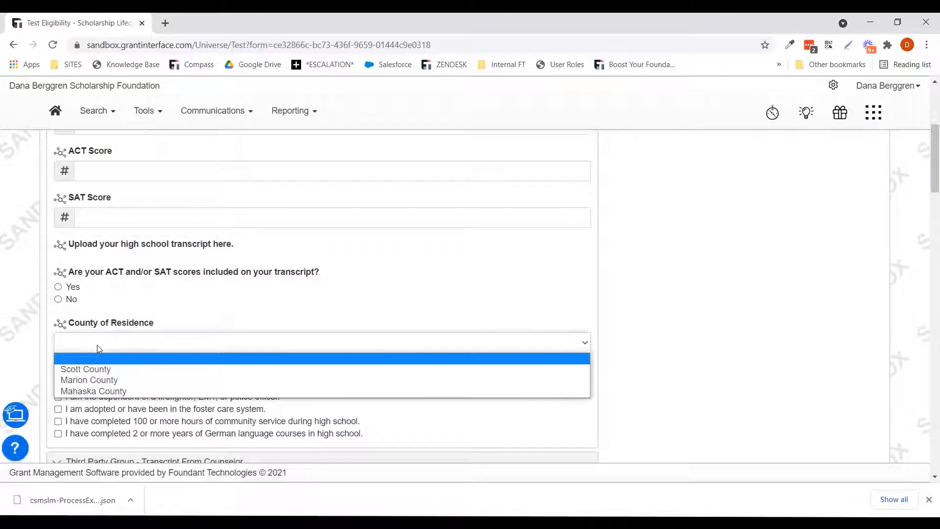
pyautogui.click(95, 369)
# - Collapse the Transcript From Counselor and High School Activity #1 groups and select Education as the Major/Field of Study
pyautogui.scroll(-1, 28, 359)
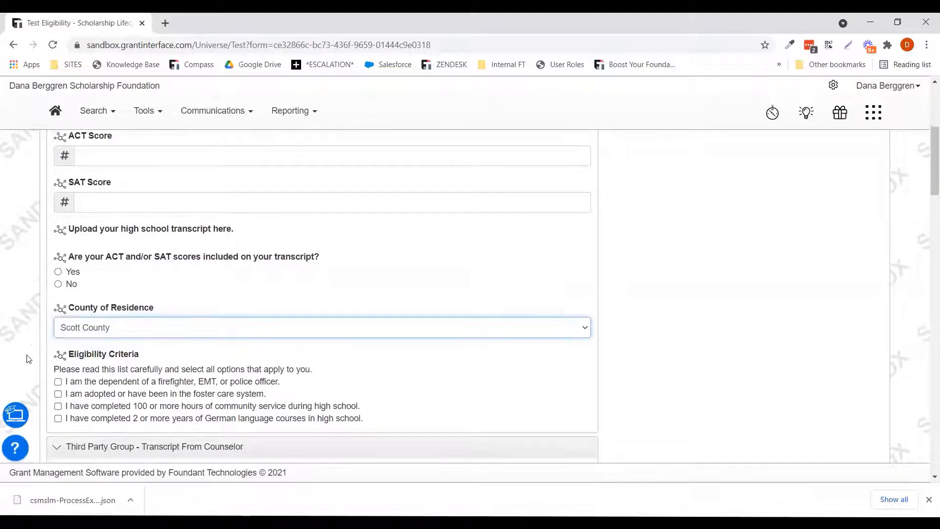
pyautogui.scroll(-3, 28, 359)
pyautogui.scroll(-2, 29, 372)
pyautogui.click(61, 218)
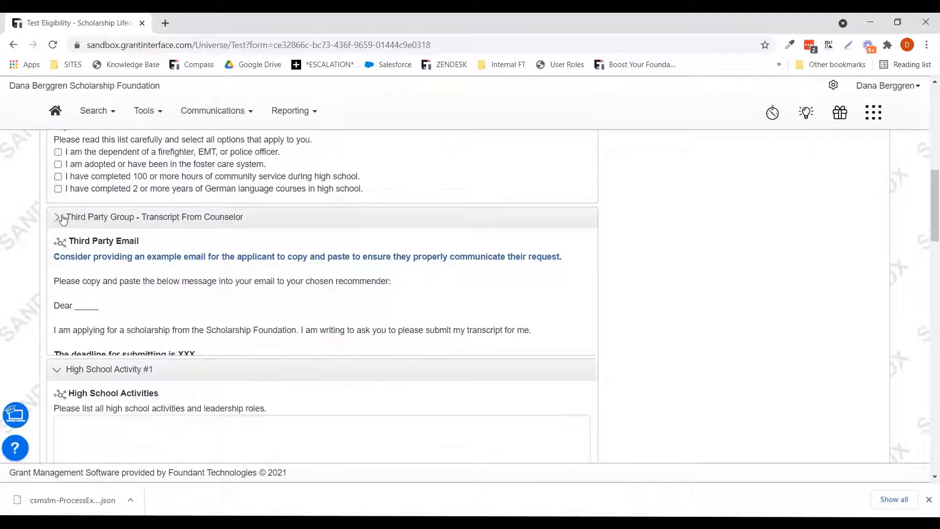
pyautogui.click(56, 243)
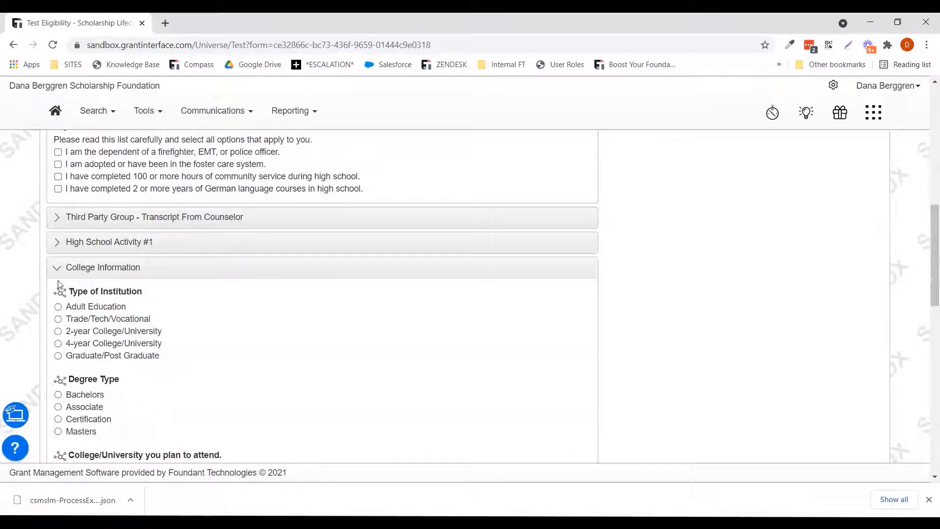
pyautogui.scroll(-4, 183, 346)
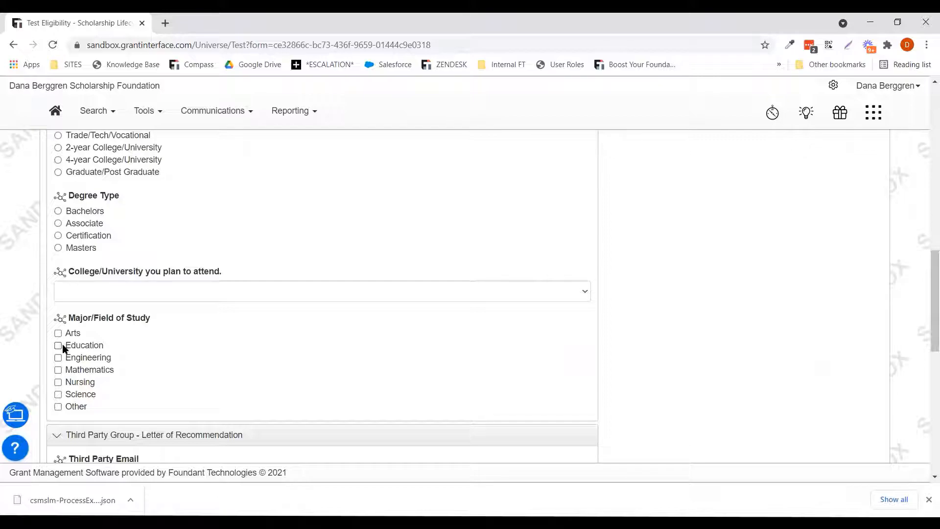
# - Test the entered answers and check the eligibility result for the Newhouse Family Scholarship
pyautogui.moveTo(926, 302); pyautogui.dragTo(926, 441)
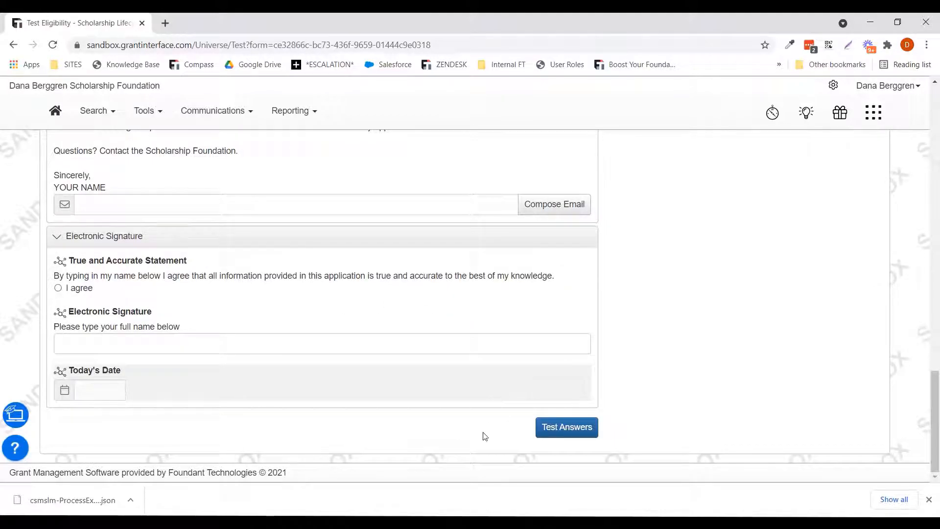
pyautogui.click(577, 434)
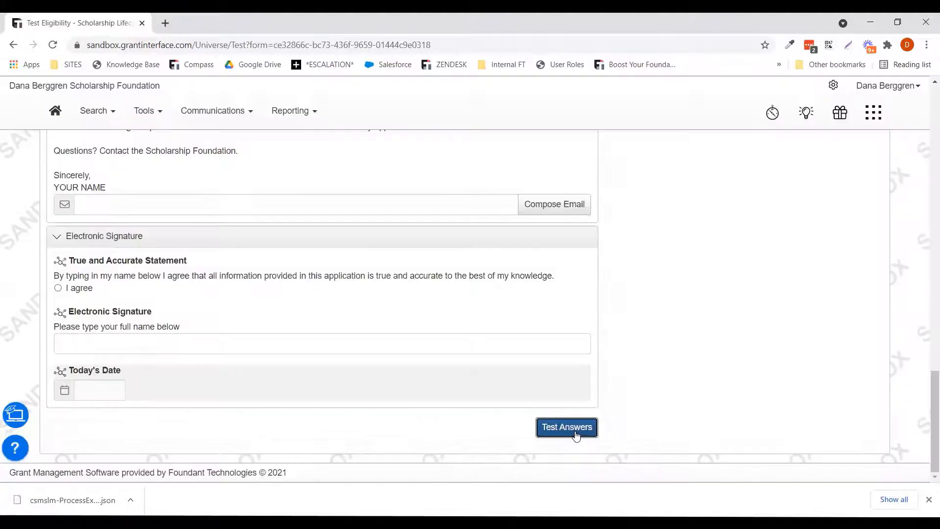
pyautogui.moveTo(925, 427); pyautogui.dragTo(928, 102)
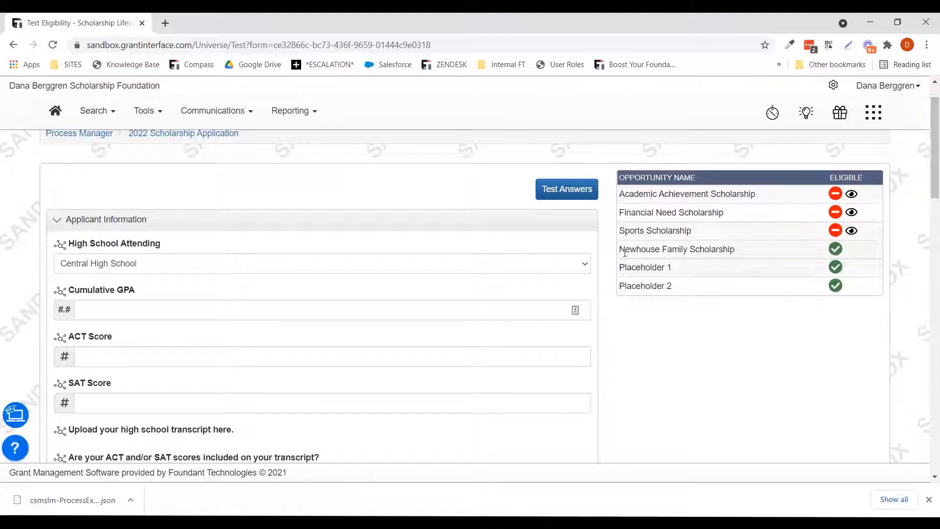
pyautogui.moveTo(621, 252); pyautogui.dragTo(735, 245)
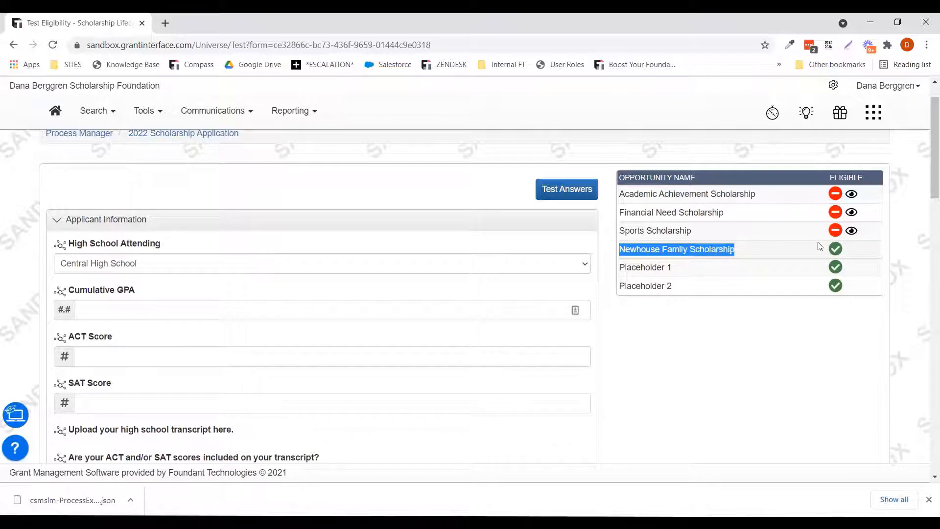
pyautogui.scroll(1, 86, 338)
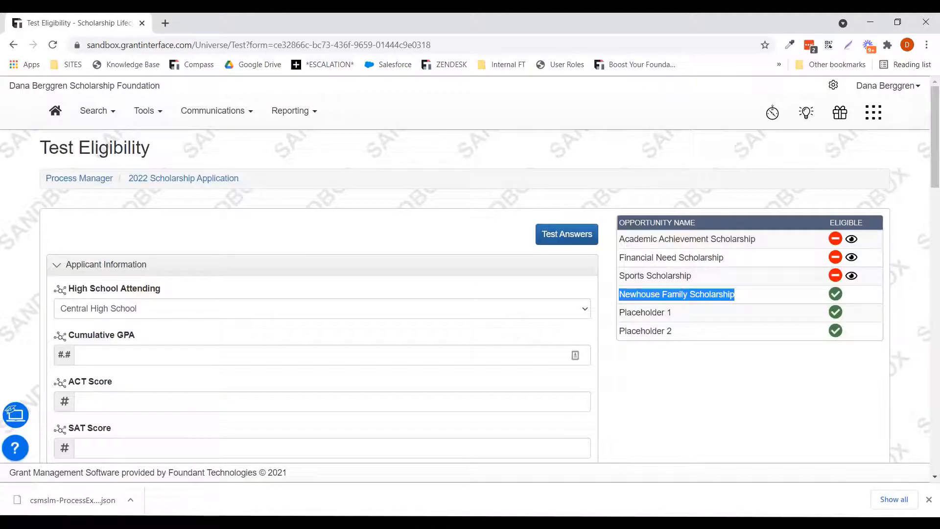
# - Open the Evaluation 1 form of the 2022 Scholarship Application process and expand its Common Evaluation Questions group
pyautogui.click(195, 179)
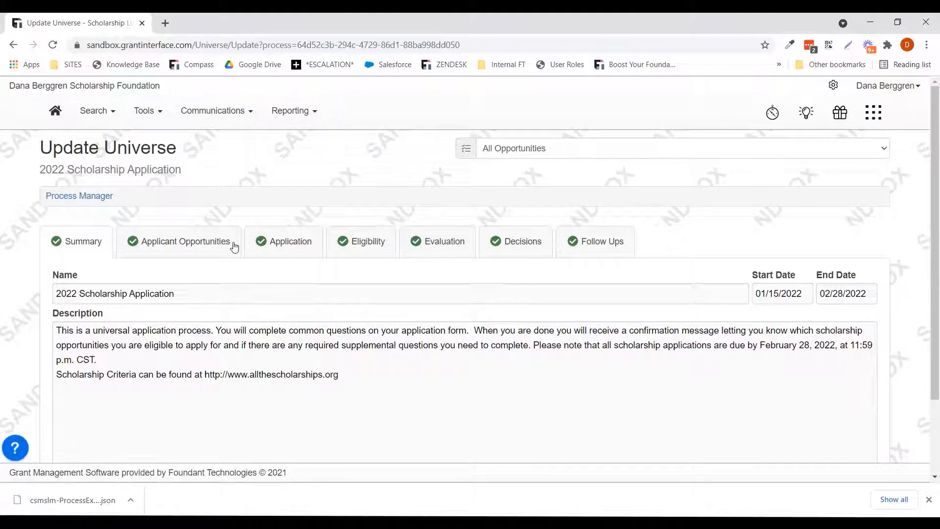
pyautogui.click(451, 246)
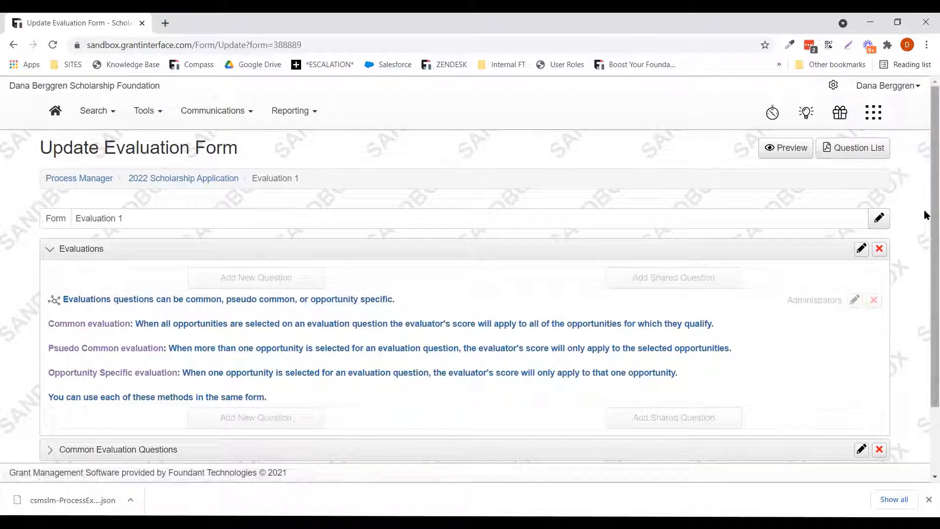
pyautogui.scroll(-2, 925, 215)
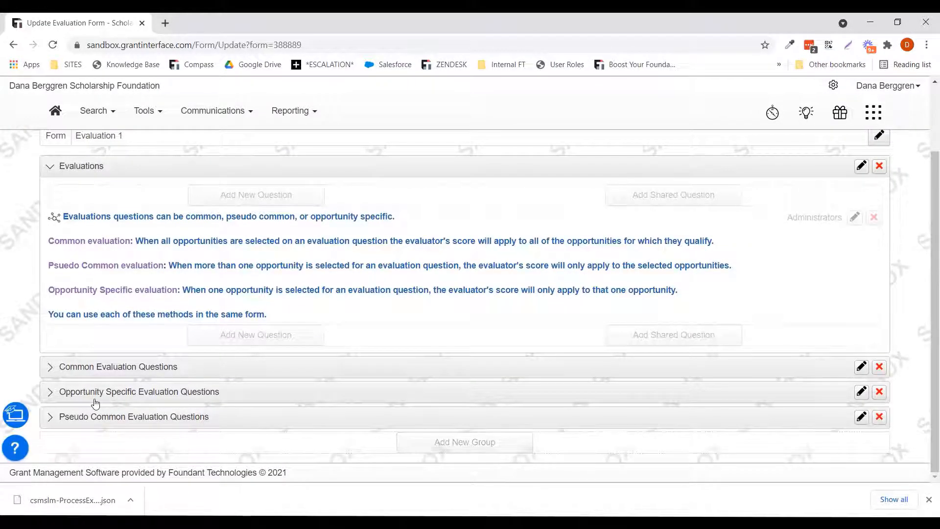
pyautogui.click(56, 369)
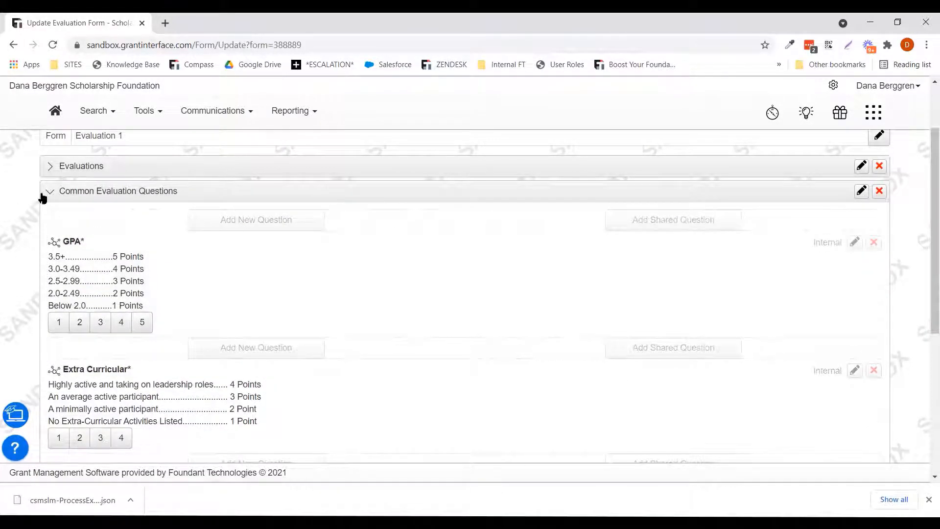
# - Collapse the Common Evaluation Questions group and review the questions in the Opportunity Specific Evaluation Questions group
pyautogui.click(48, 195)
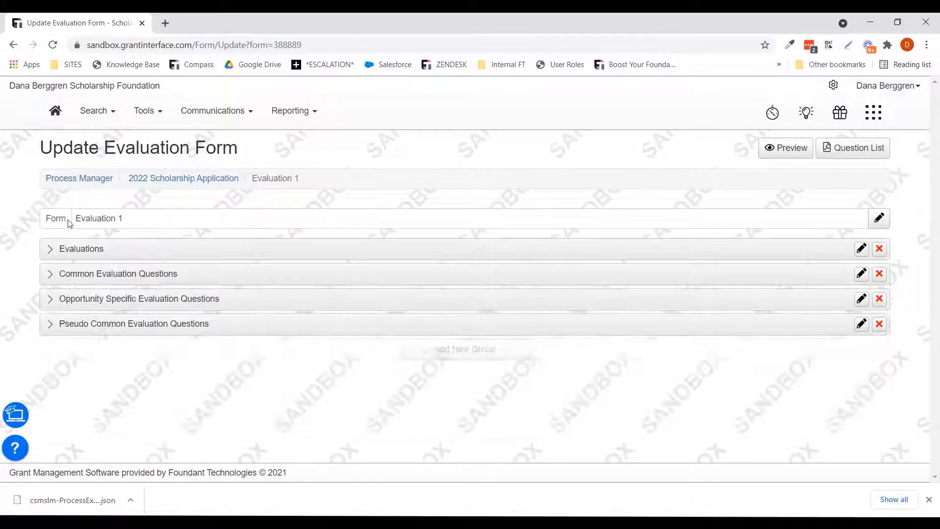
pyautogui.click(54, 305)
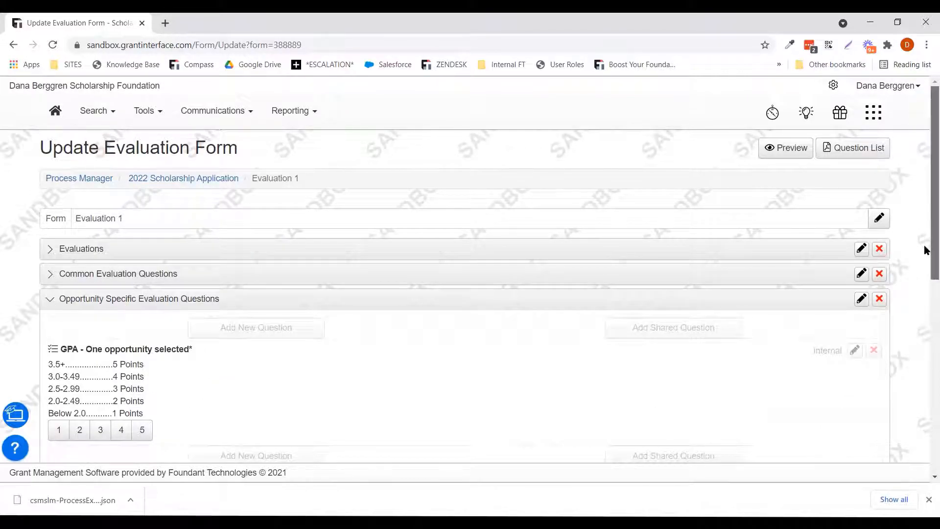
pyautogui.scroll(-3, 924, 265)
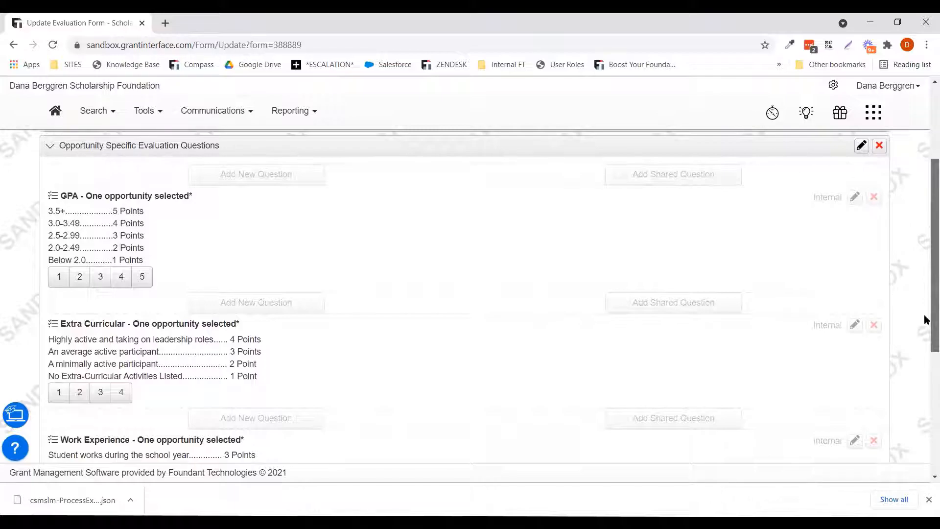
pyautogui.scroll(-3, 925, 338)
pyautogui.scroll(-2, 924, 431)
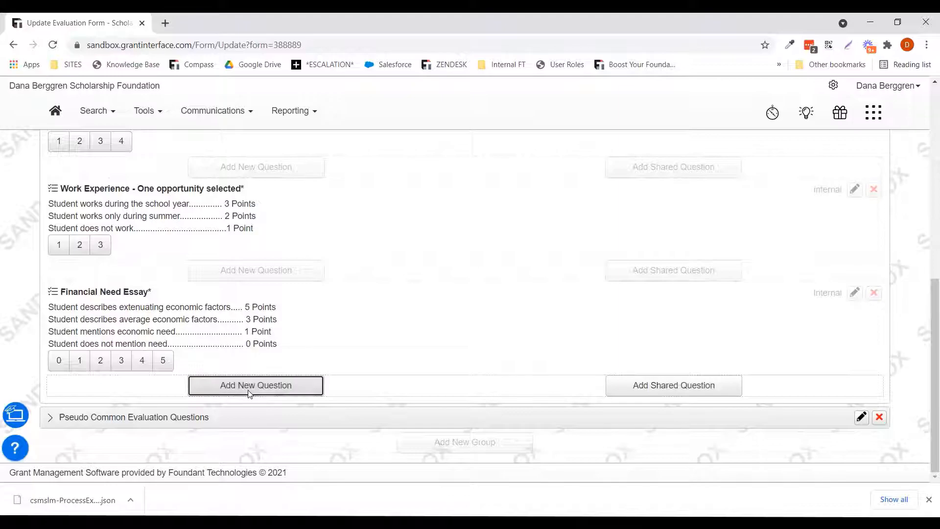
# - Add a radio button list question labelled "Newhouse Preference" at the end of the Opportunity Specific group, with list items Yes and No
pyautogui.click(248, 390)
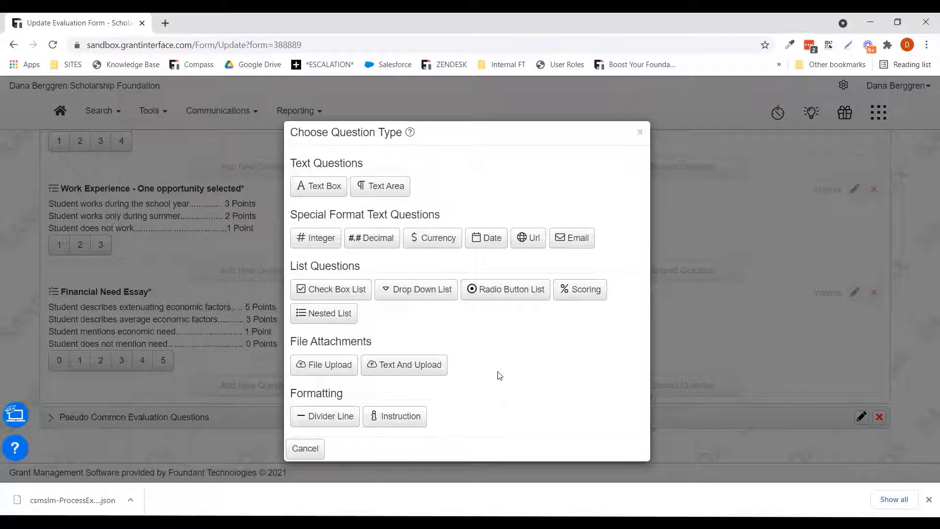
pyautogui.click(525, 295)
pyautogui.click(369, 166)
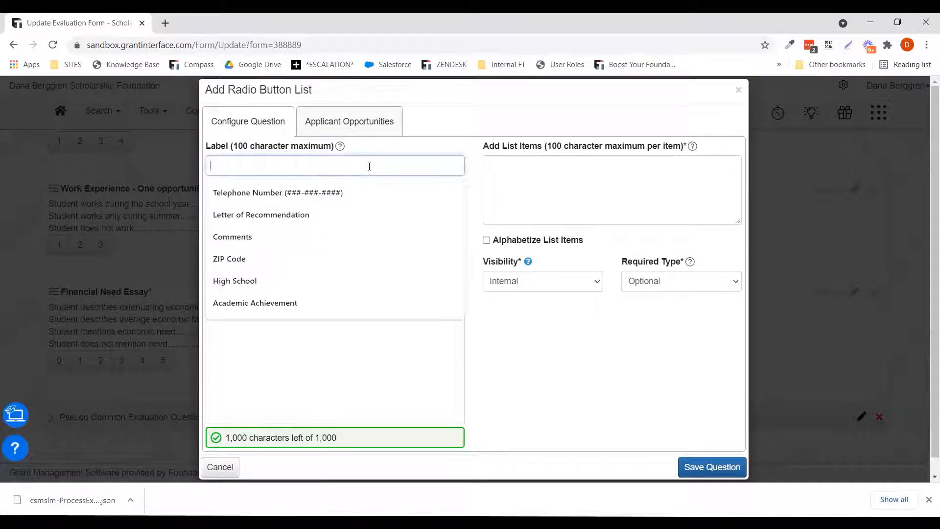
pyautogui.write('Newhouse')
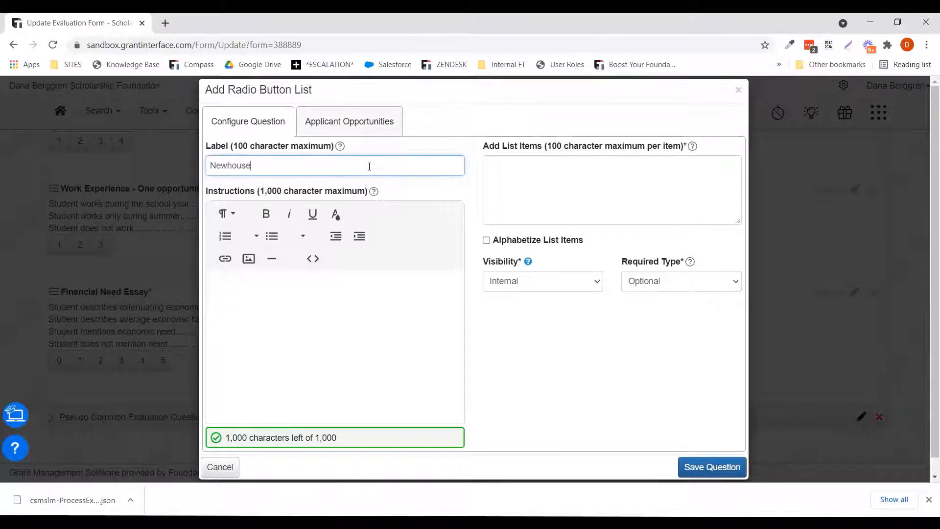
pyautogui.write(' Preference')
pyautogui.click(512, 178)
pyautogui.write('Yes ')
pyautogui.write('No')
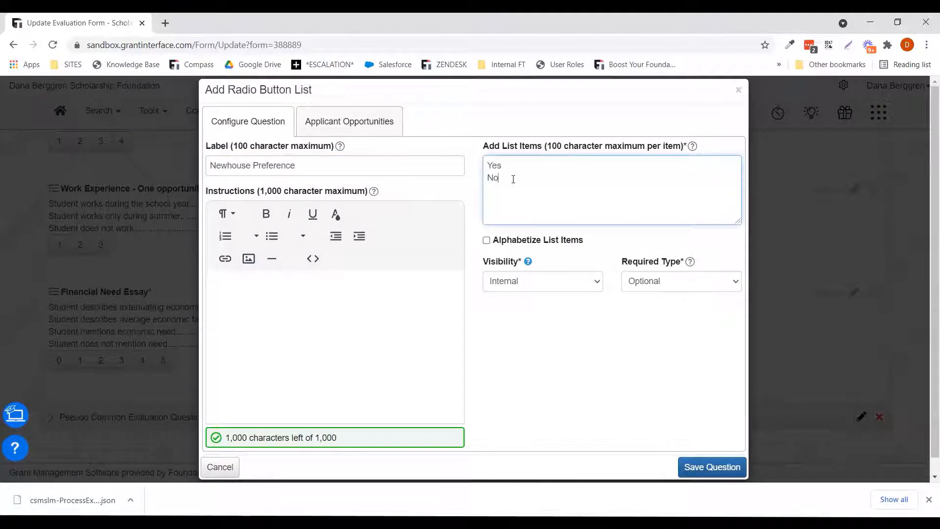
# - Enter the instructions "Does this applicant meet the preference of this scholarship?" and make the question Required
pyautogui.click(392, 294)
pyautogui.write('Does thi')
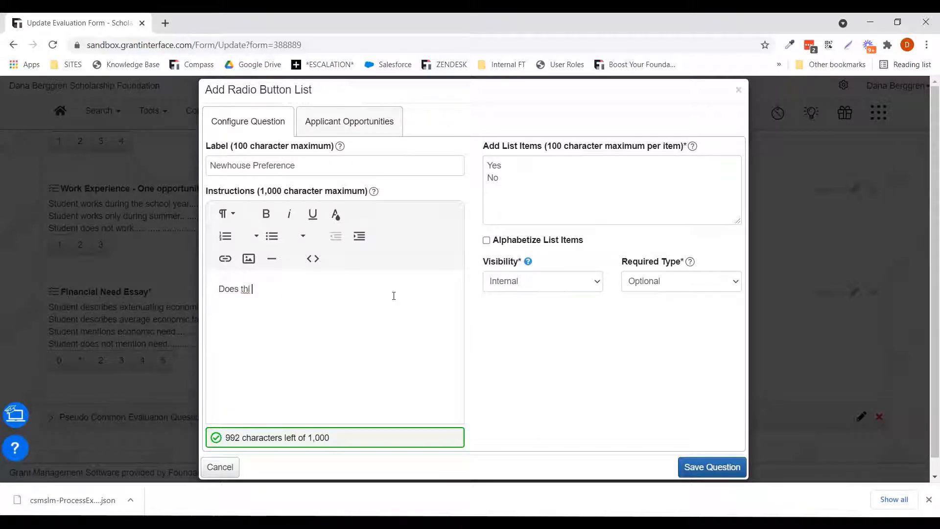
pyautogui.write('s applicant meet the preference of this scholarship?')
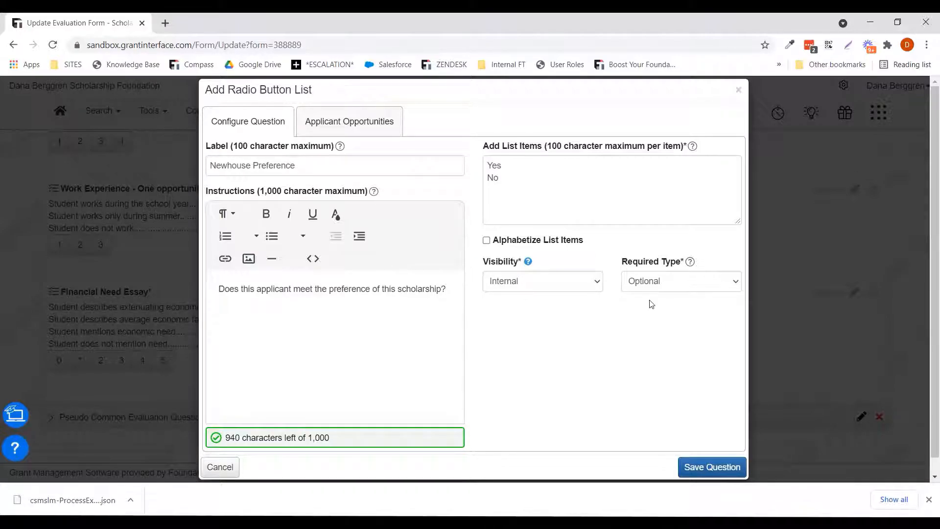
pyautogui.click(658, 282)
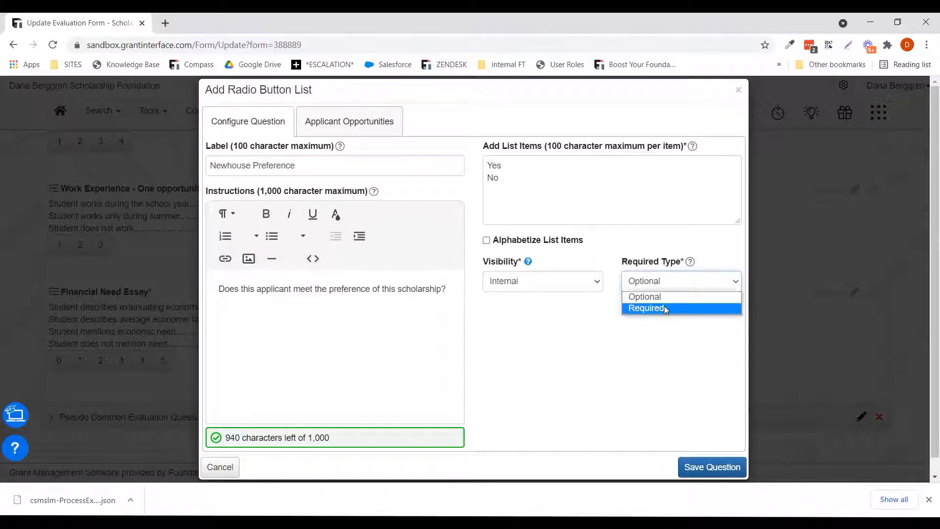
pyautogui.click(664, 309)
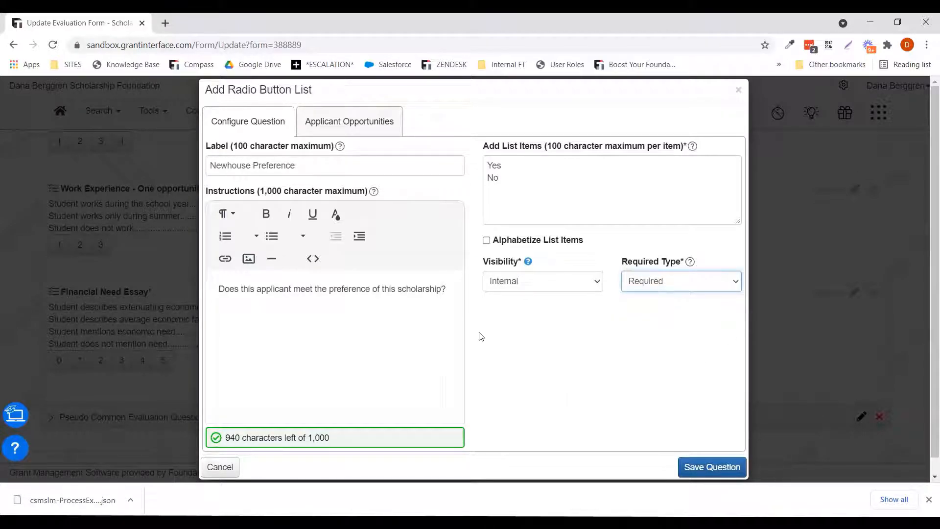
# - Assign the question only to the Newhouse Family Scholarship instead of making it a common question, and save it
pyautogui.click(365, 129)
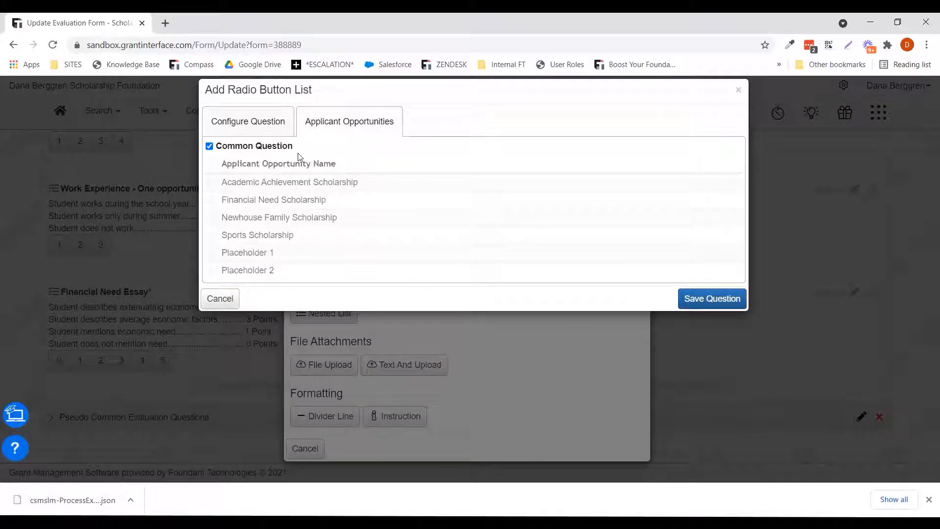
pyautogui.click(210, 146)
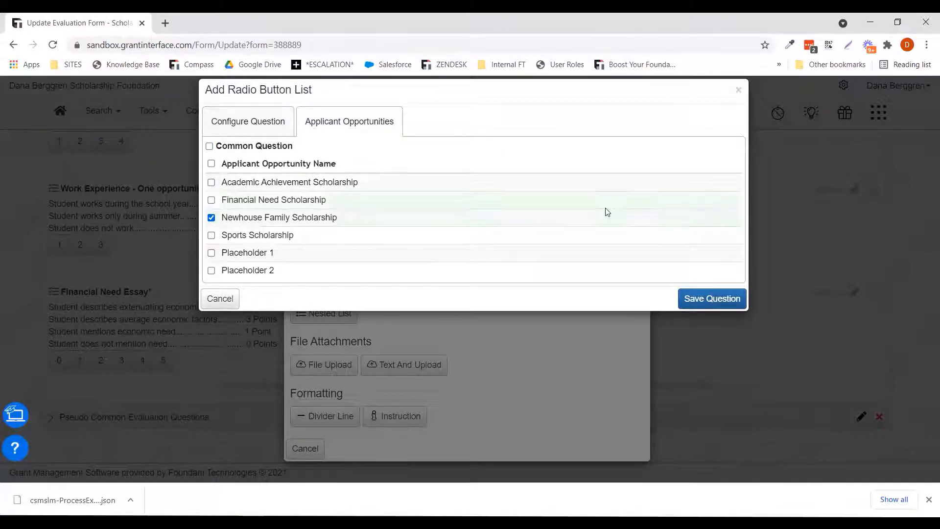
pyautogui.click(718, 299)
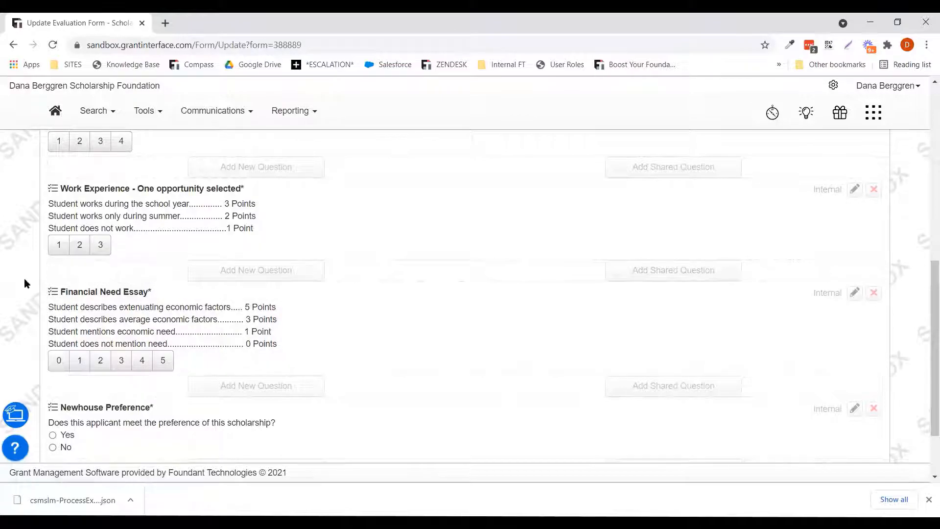
pyautogui.scroll(5, 24, 278)
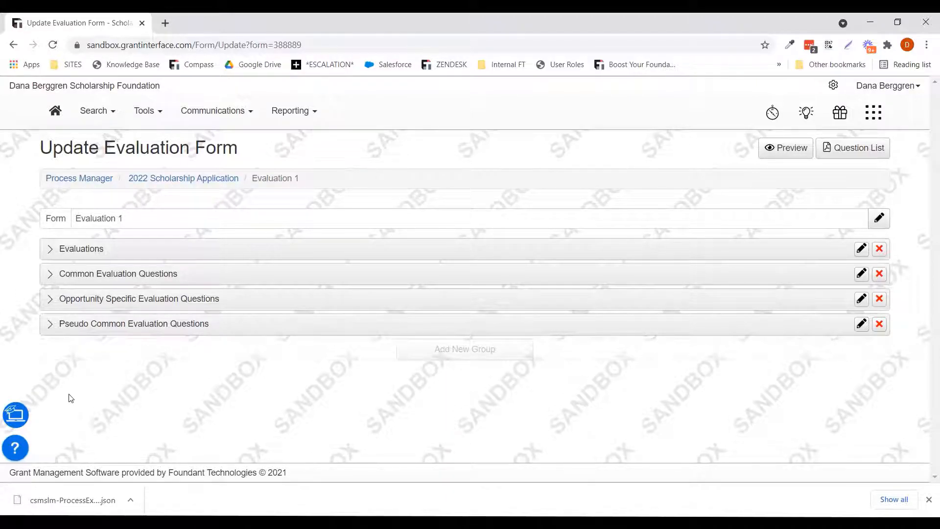
# - Look through the lessons of the "UA: Overview & Building Forms" training course down to its Course Assessment, and close the course overview
pyautogui.click(15, 416)
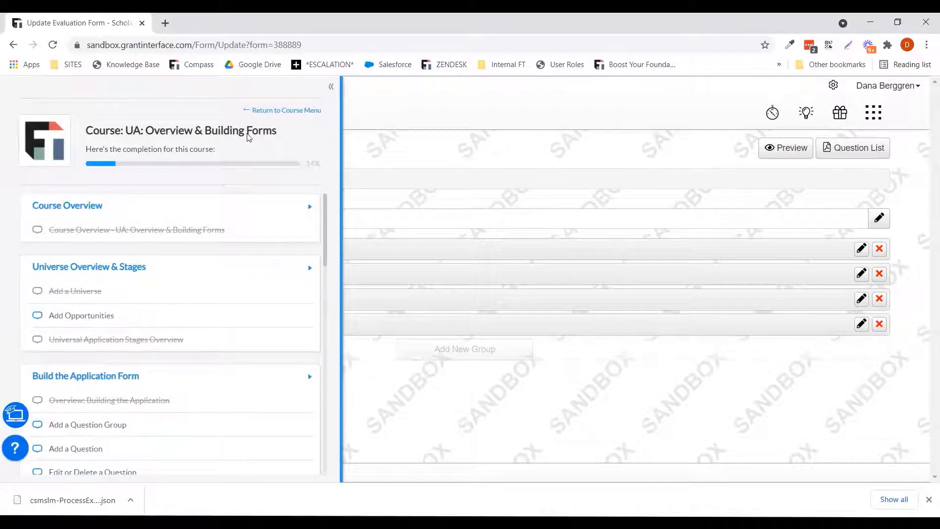
pyautogui.scroll(-1, 322, 281)
pyautogui.scroll(-10, 322, 282)
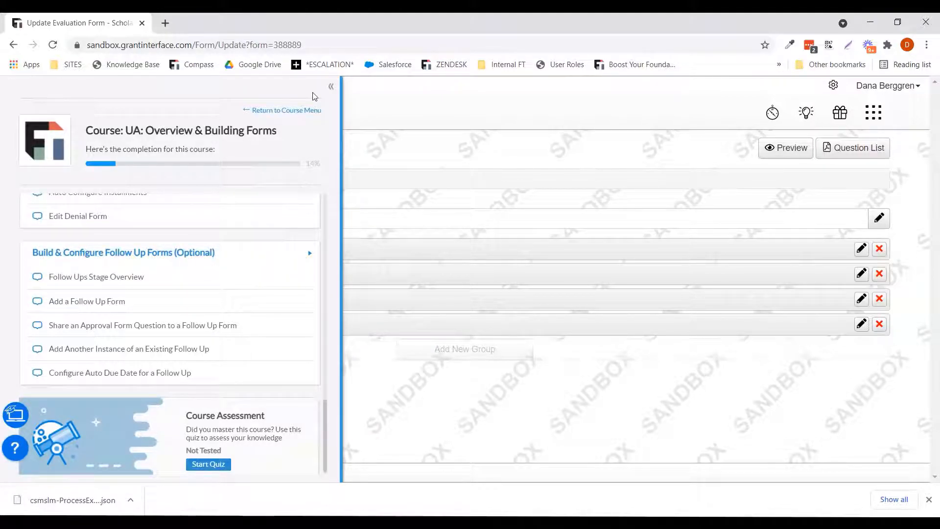
pyautogui.click(331, 86)
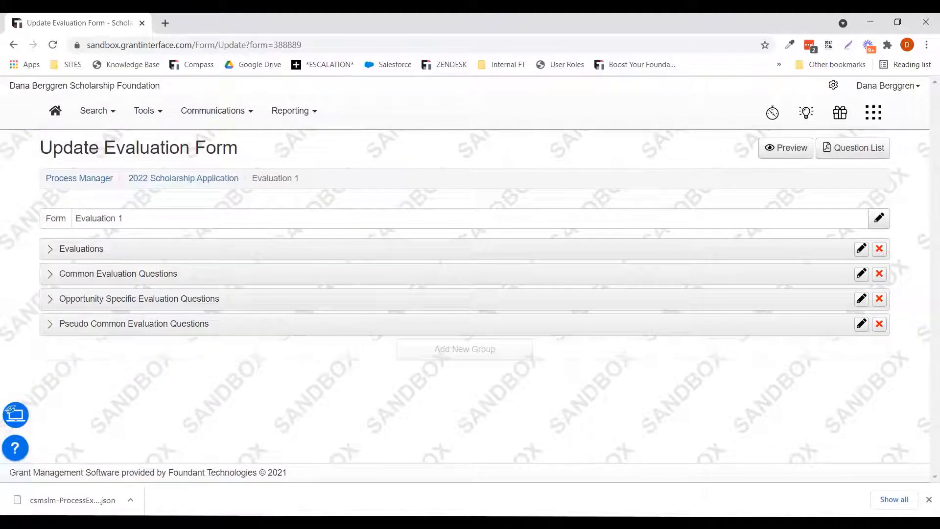